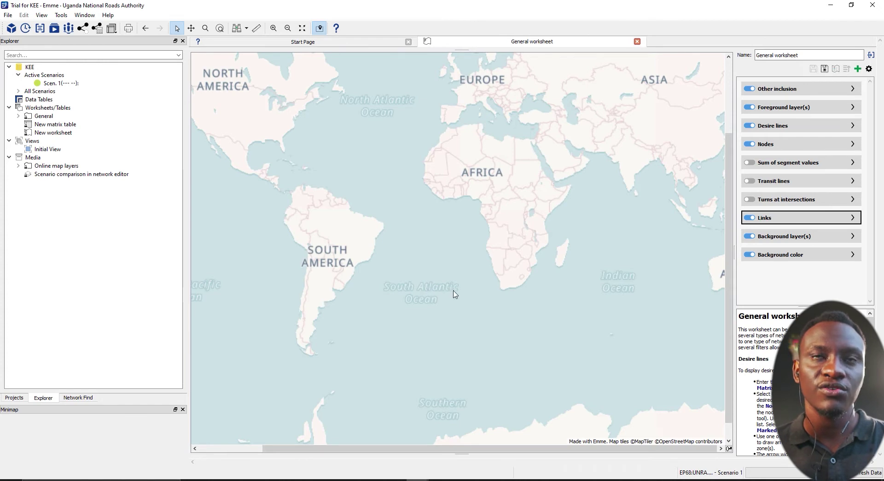
Zoom the General worksheet map in from the world view toward Kampala.
scroll(536, 224, up, 8)
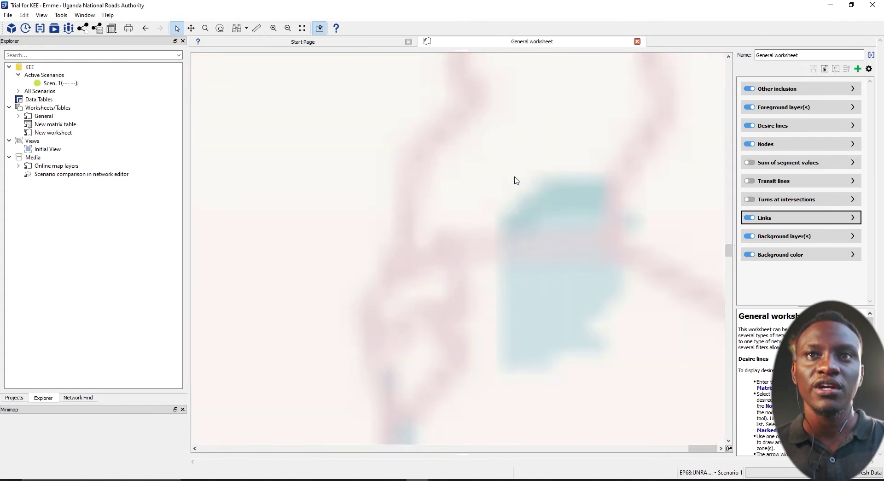
scroll(516, 179, up, 5)
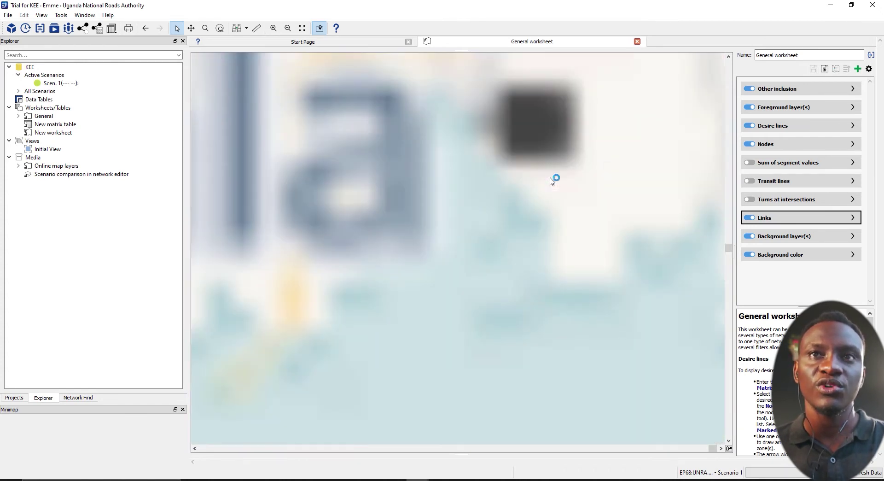
scroll(524, 184, down, 3)
scroll(327, 204, up, 2)
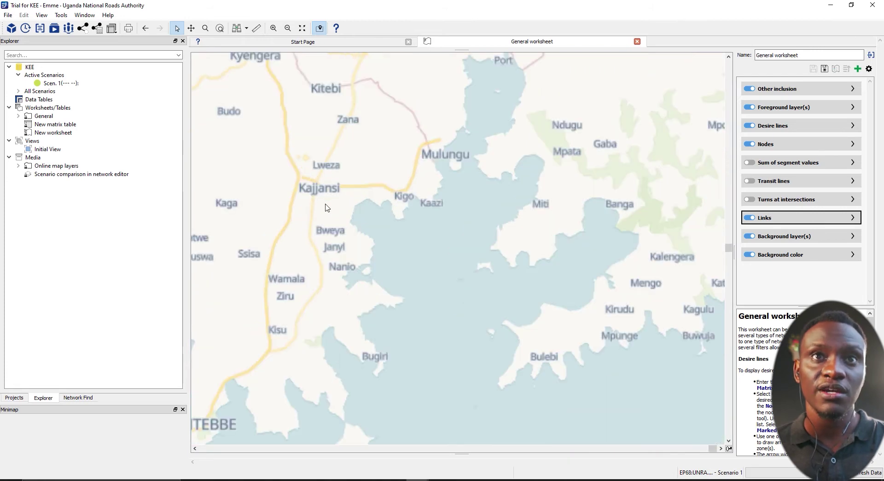
scroll(275, 360, up, 2)
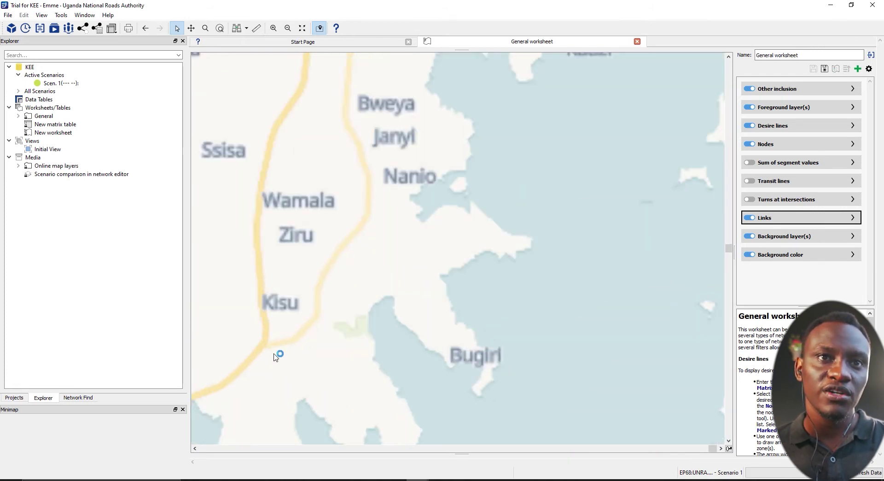
scroll(275, 356, up, 3)
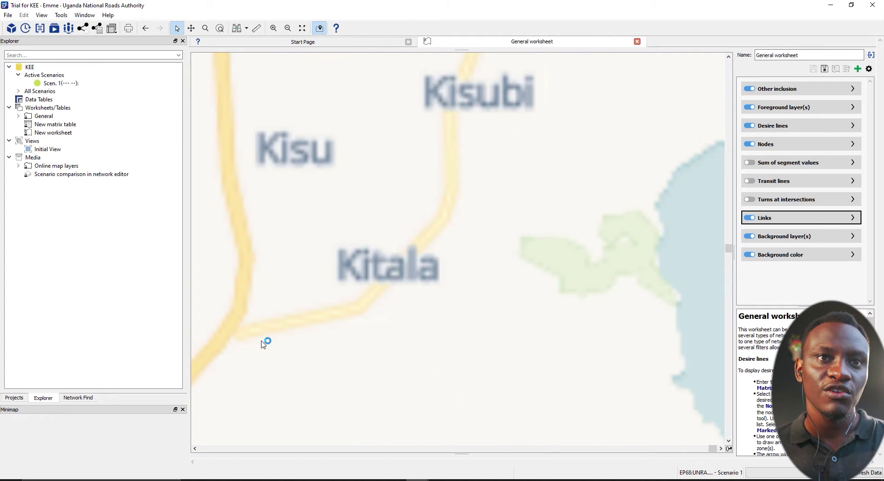
scroll(355, 322, up, 3)
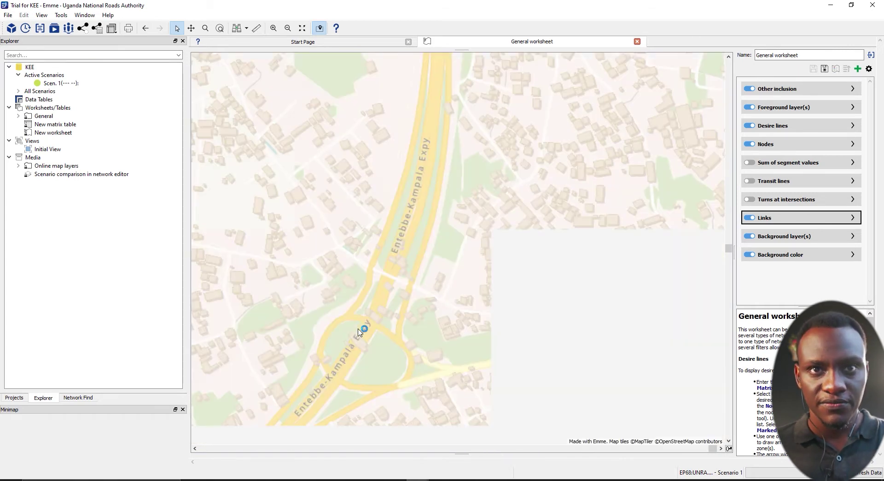
scroll(373, 302, down, 3)
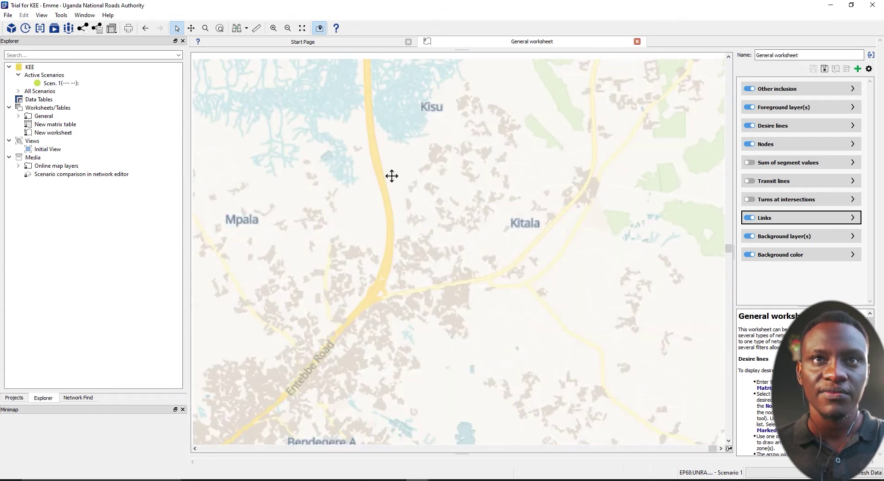
Pan north past Kisu, Kyengera and Kitebi until the Busega interchange fills the view.
drag(392, 175, 404, 355)
scroll(404, 354, down, 1)
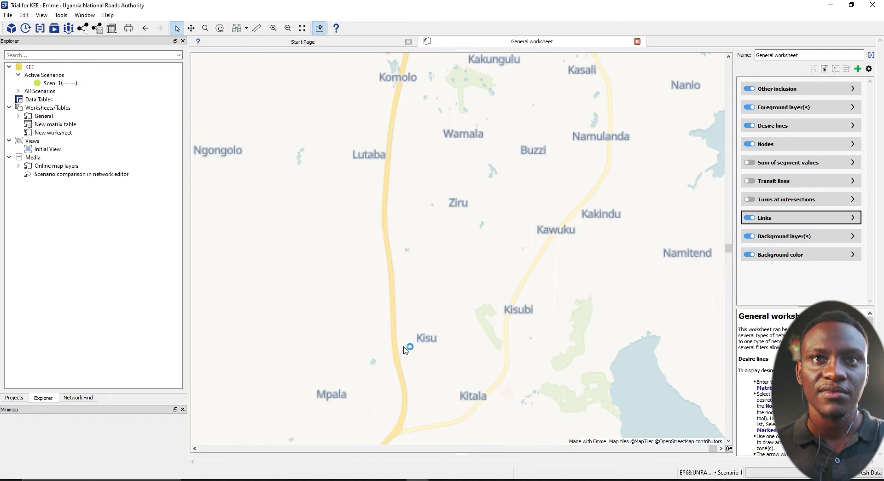
scroll(405, 350, down, 1)
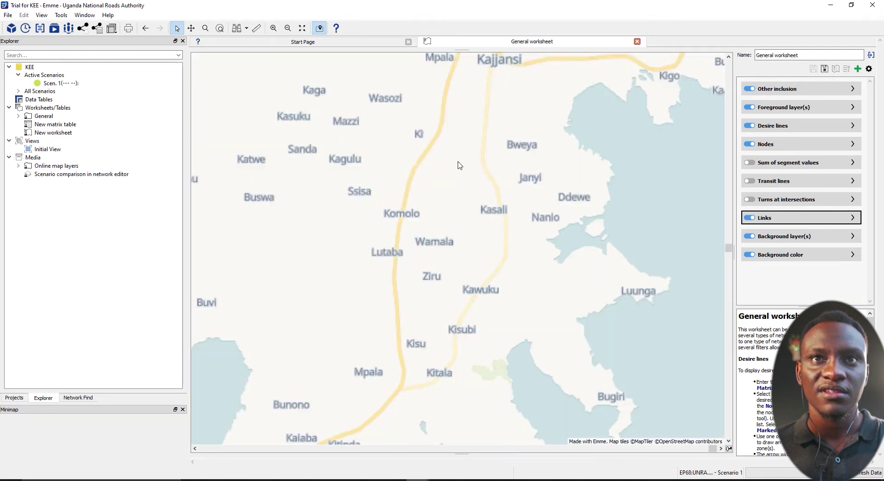
drag(458, 165, 398, 420)
drag(353, 209, 363, 440)
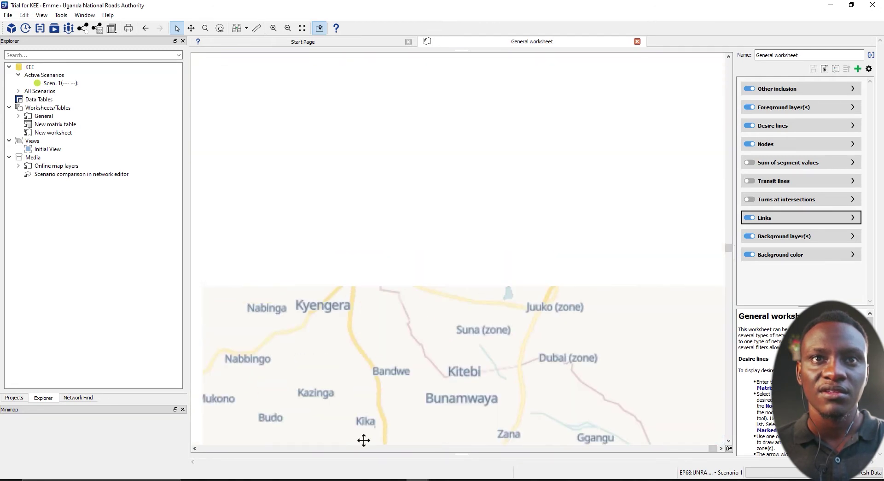
scroll(360, 260, up, 3)
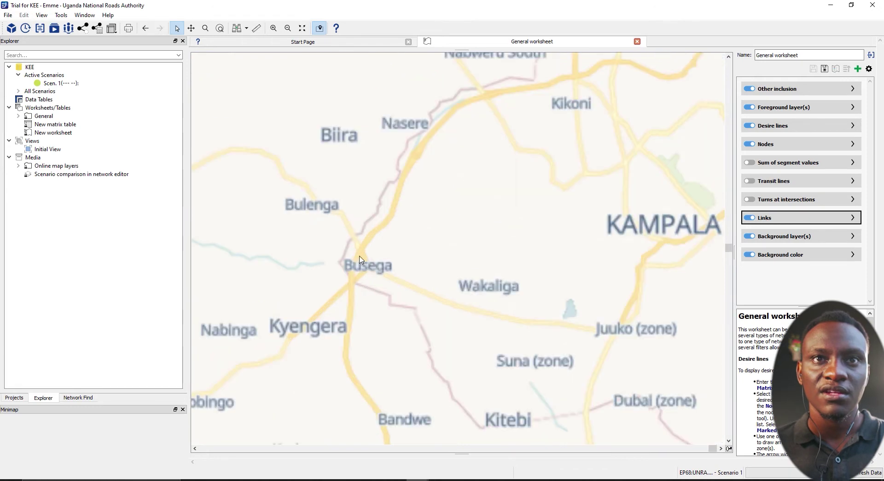
scroll(362, 259, down, 3)
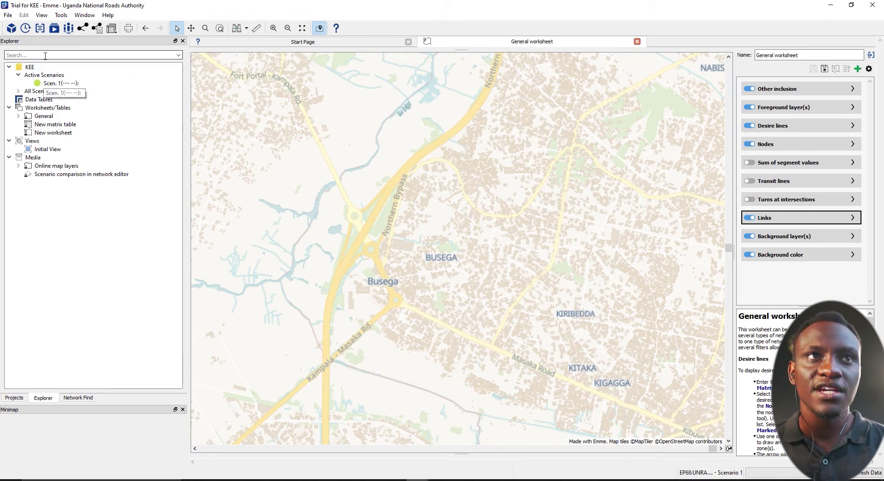
click(50, 84)
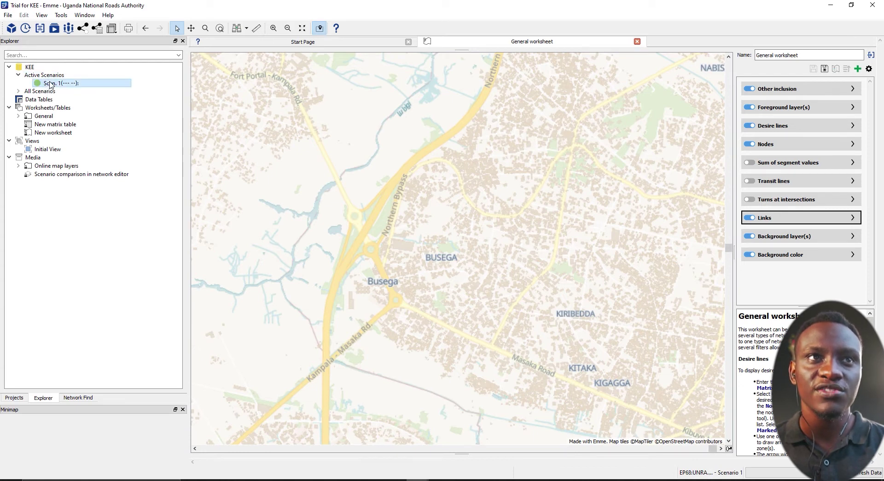
right_click(50, 85)
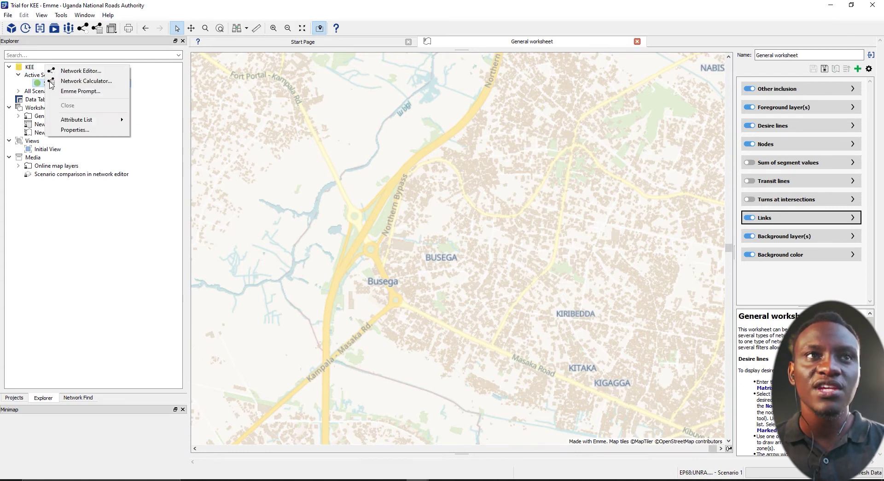
click(92, 207)
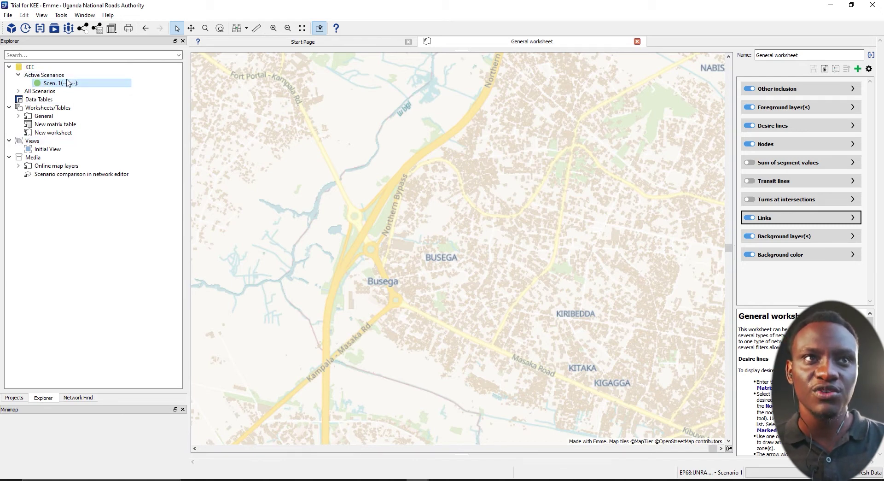
click(40, 99)
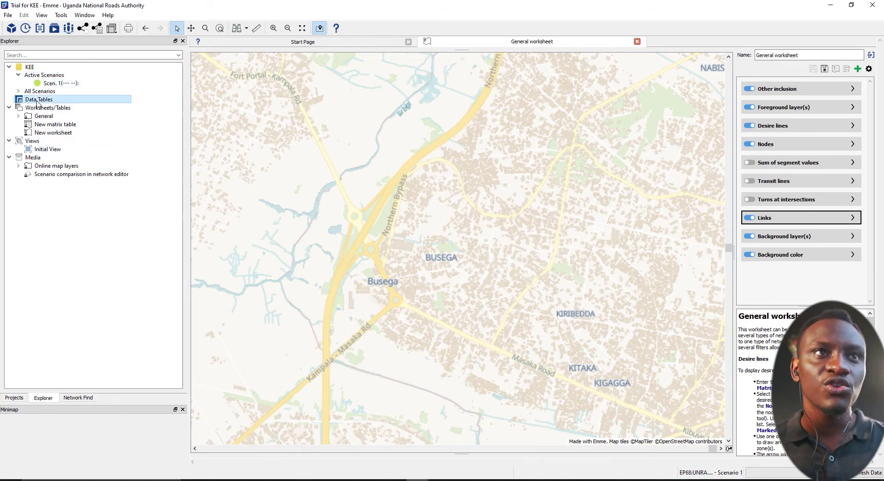
click(18, 116)
click(27, 125)
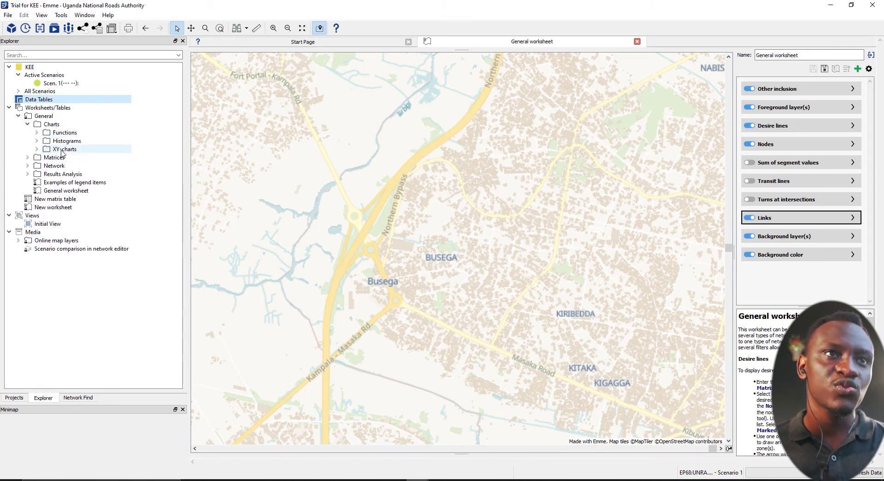
click(28, 157)
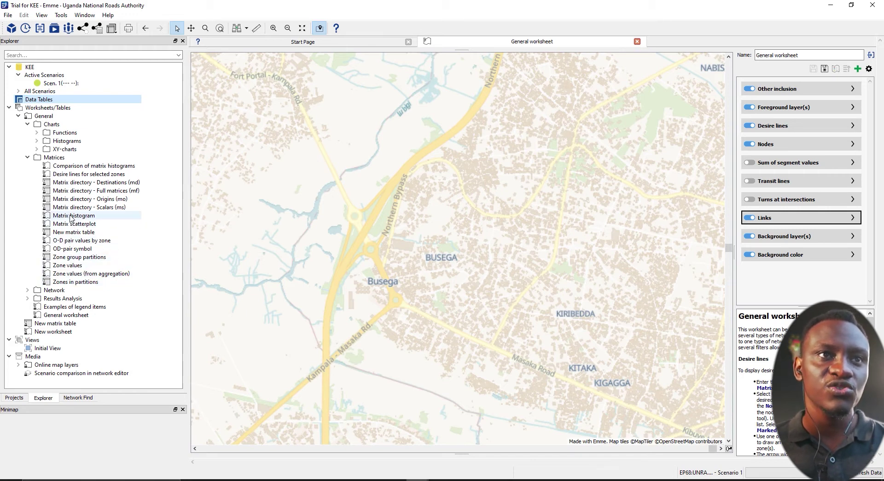
click(27, 290)
scroll(69, 285, down, 2)
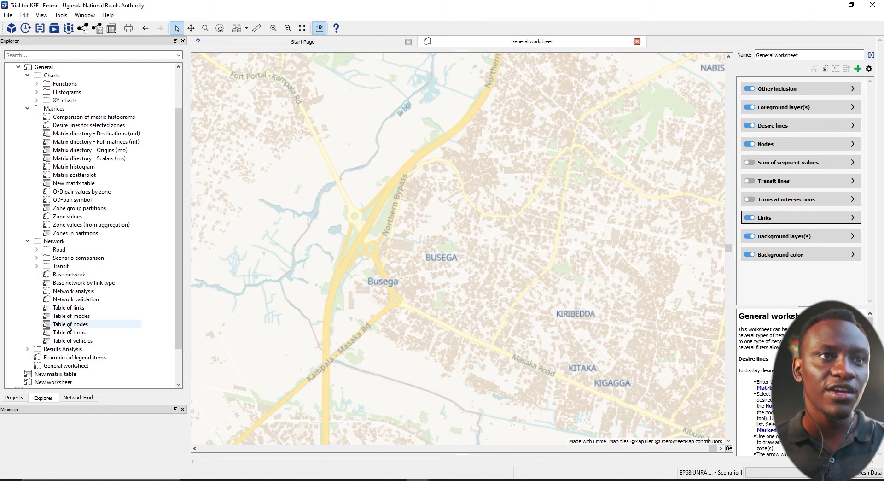
click(36, 267)
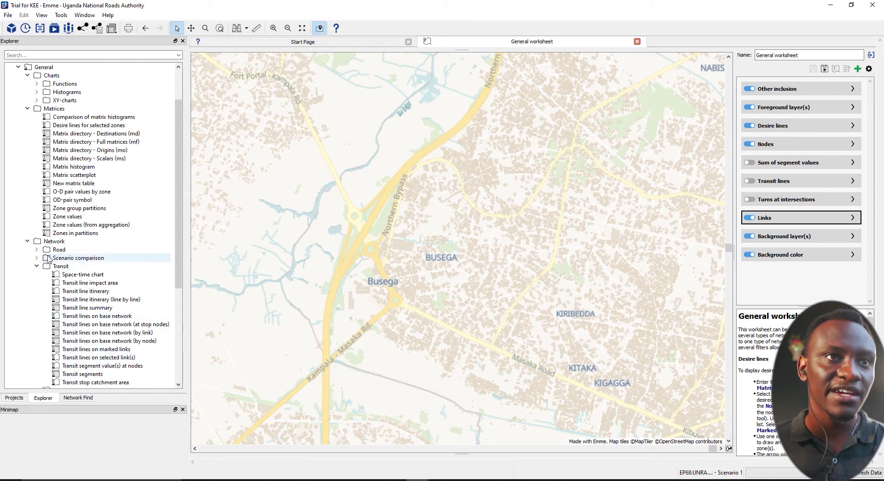
click(38, 258)
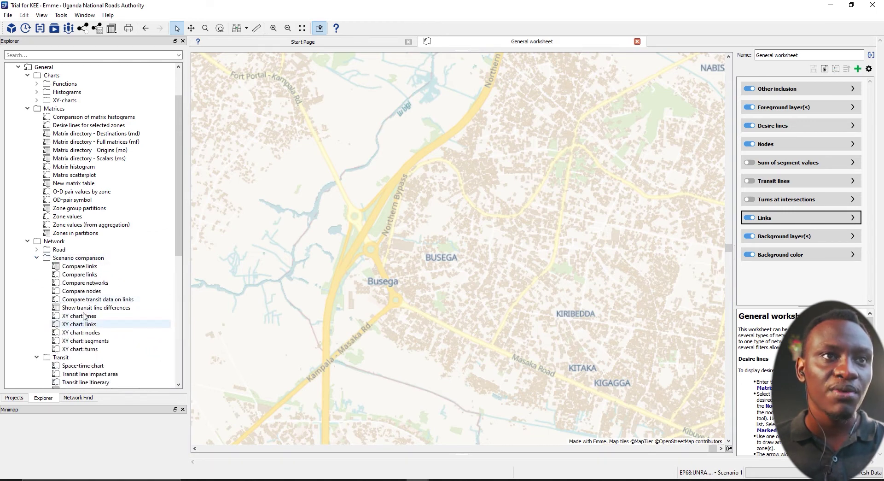
click(37, 250)
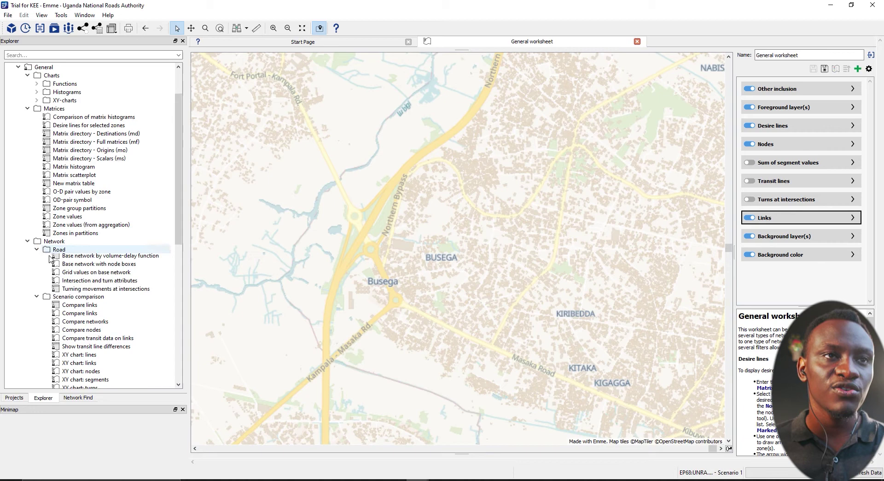
scroll(88, 283, down, 3)
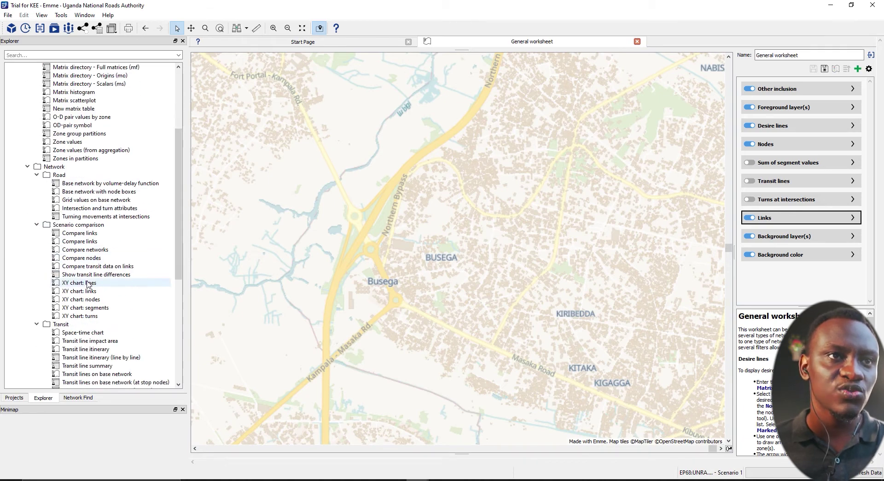
scroll(88, 283, down, 9)
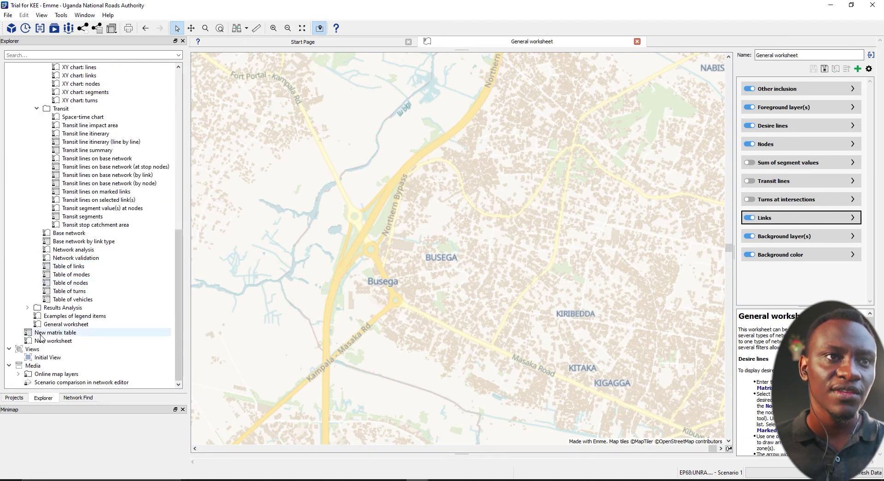
scroll(55, 152, up, 2)
scroll(55, 152, up, 10)
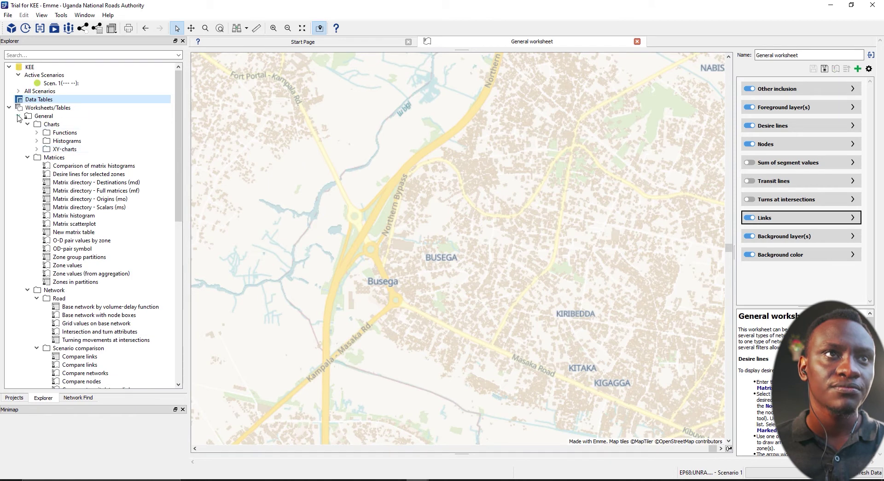
click(18, 116)
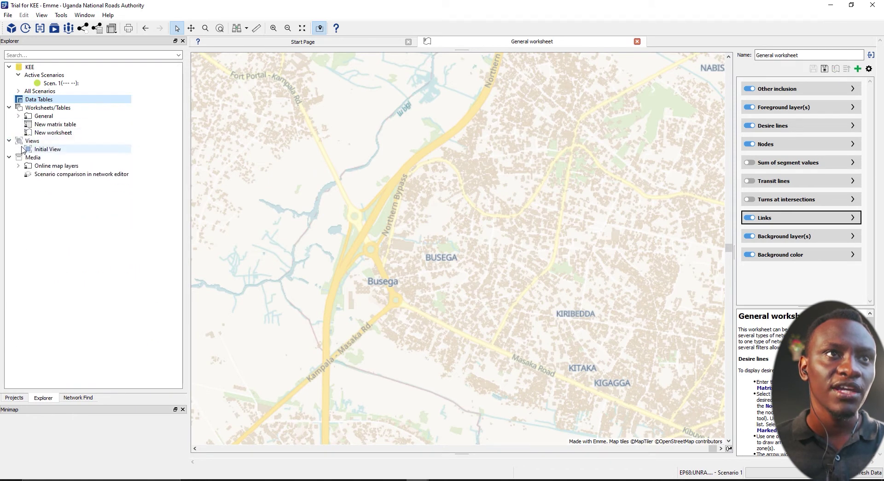
Zoom out and pan until the whole region from Wakiso, Kira and Mukono to Kajjansi shows.
right_click(45, 150)
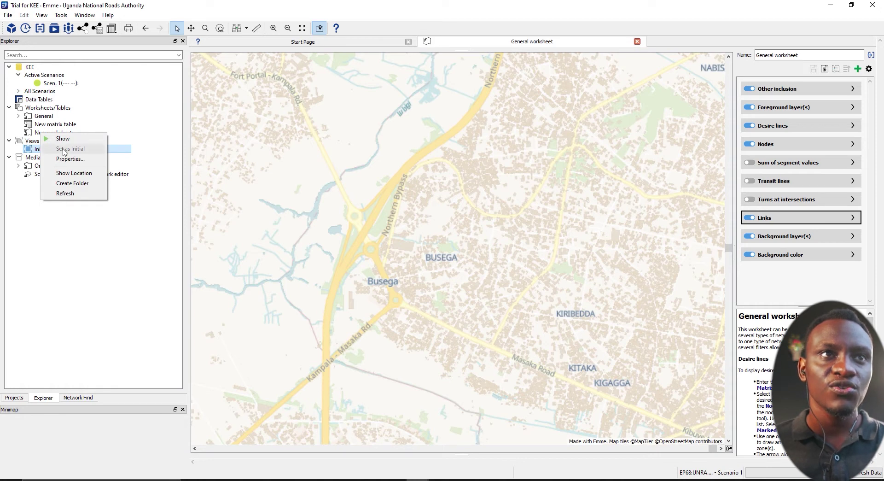
click(426, 209)
scroll(426, 203, down, 5)
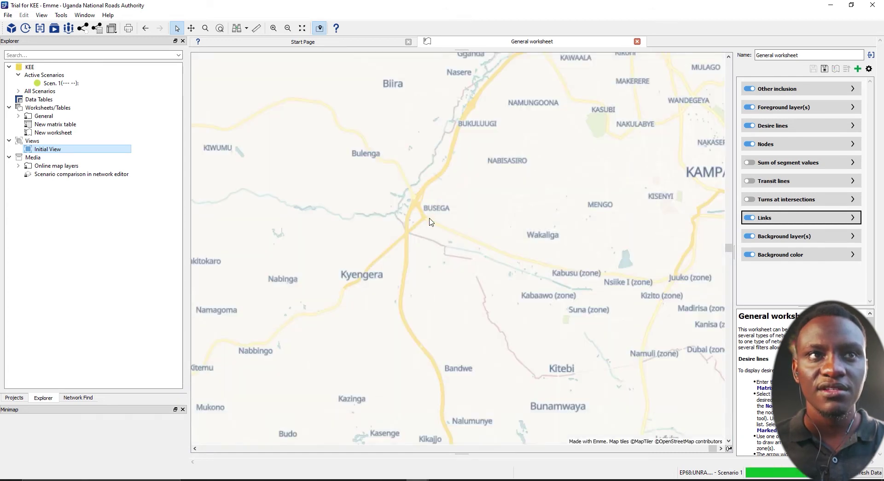
scroll(429, 219, down, 1)
scroll(411, 219, down, 1)
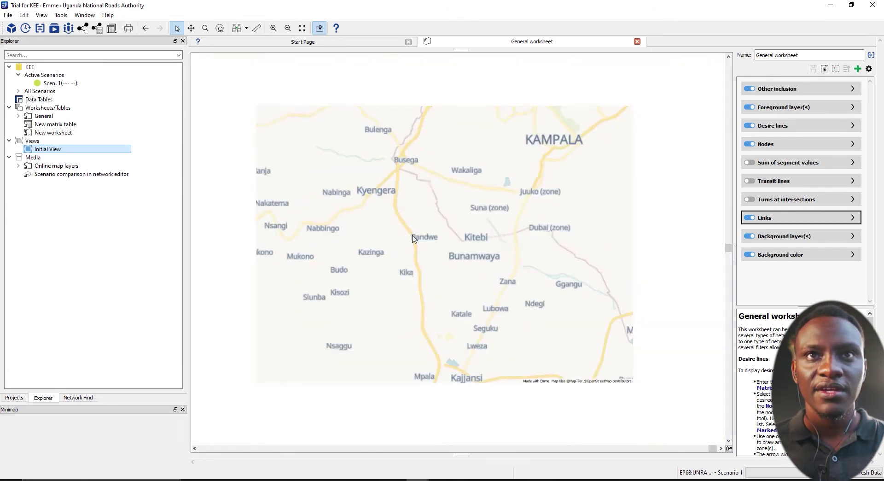
scroll(430, 275, down, 1)
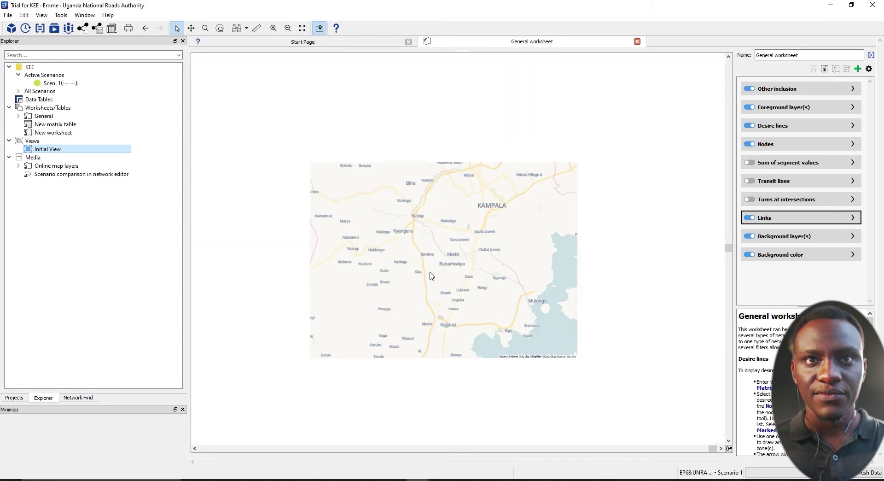
drag(431, 275, 410, 225)
scroll(411, 227, up, 1)
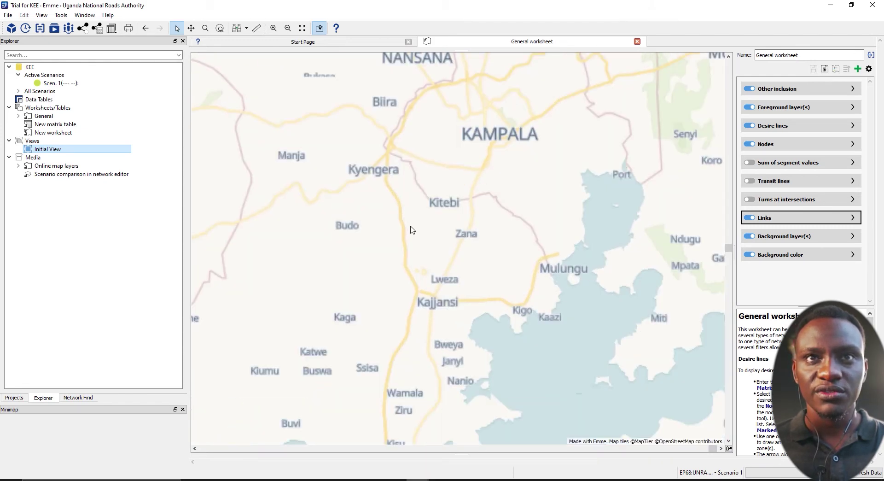
scroll(412, 229, down, 1)
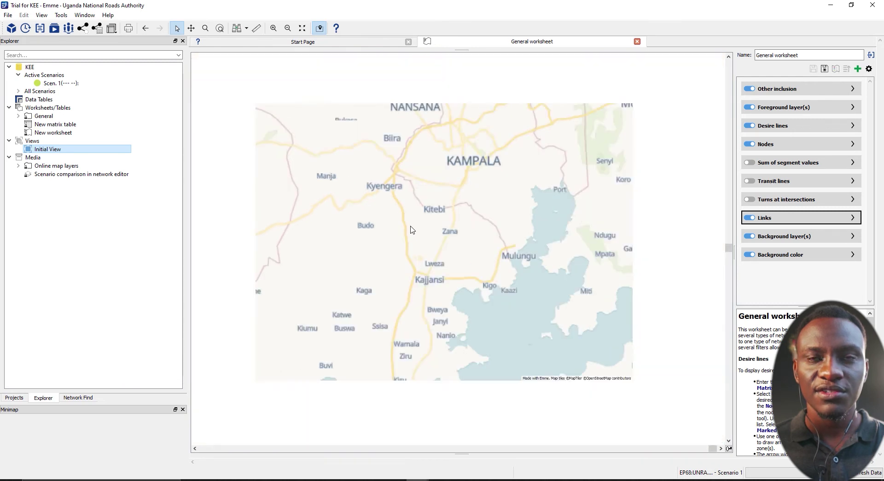
click(358, 215)
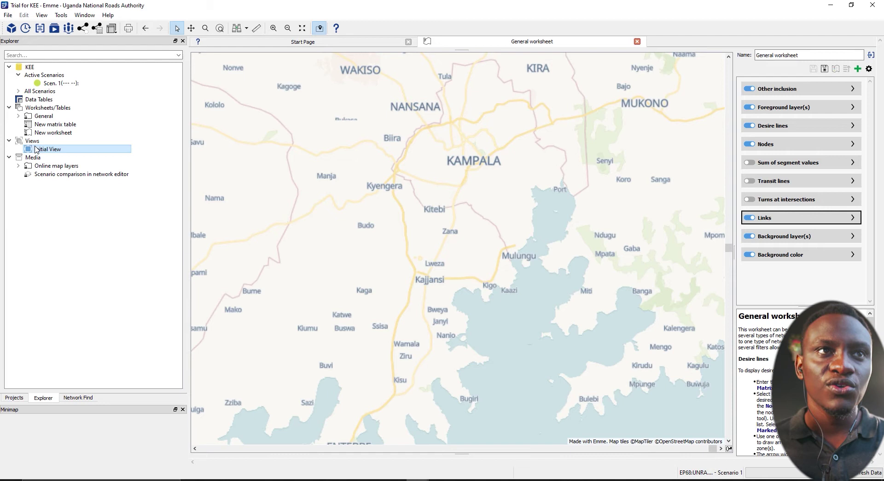
Save the current Kampala-region map as a view named 'Zoom E' under Views.
right_click(33, 142)
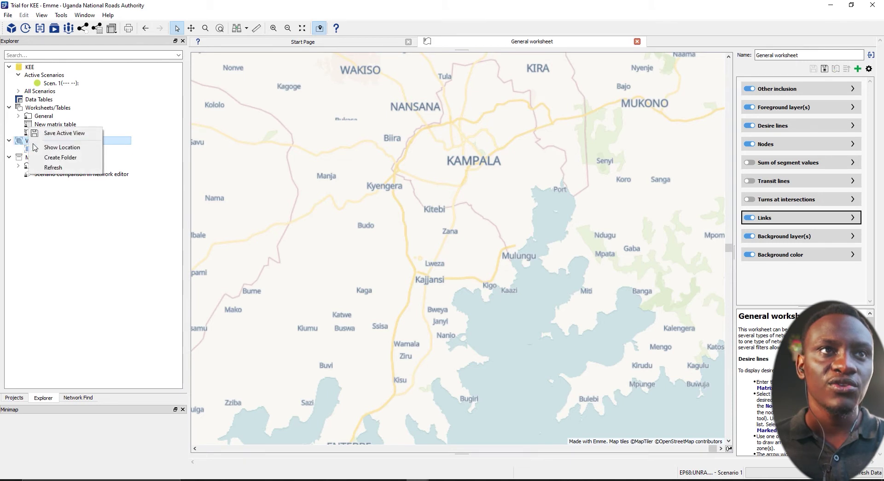
click(68, 134)
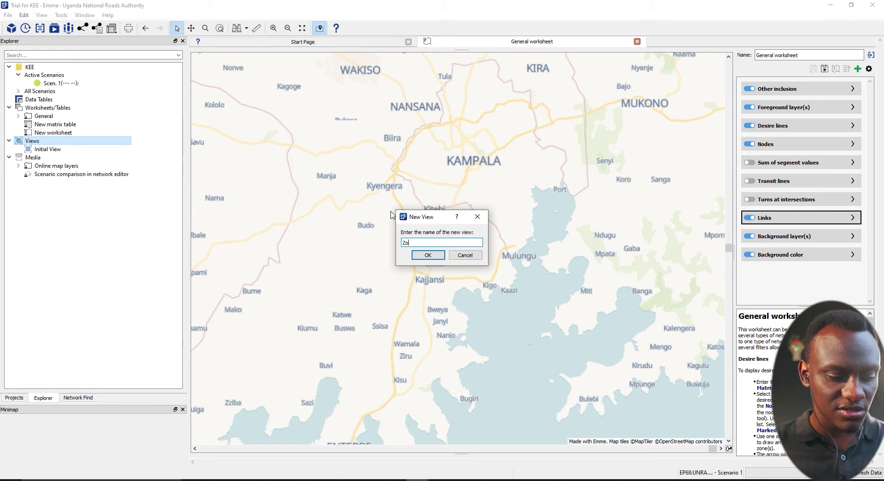
text(Zoom E)
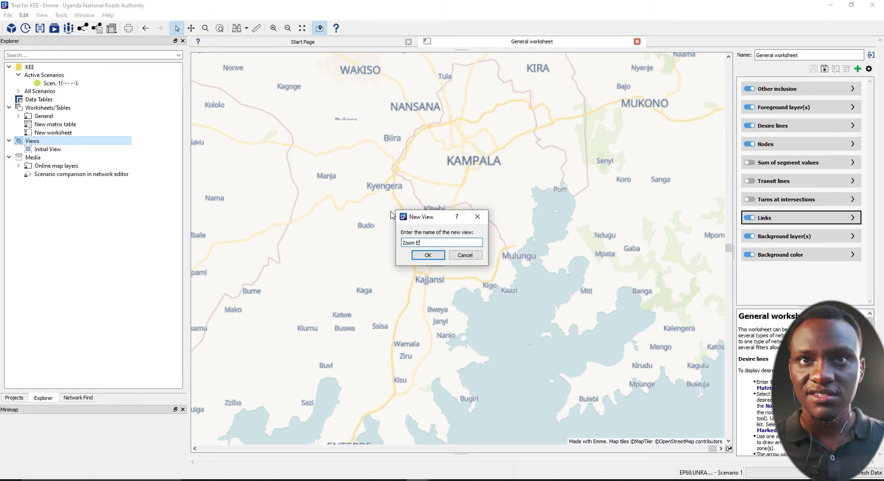
click(442, 256)
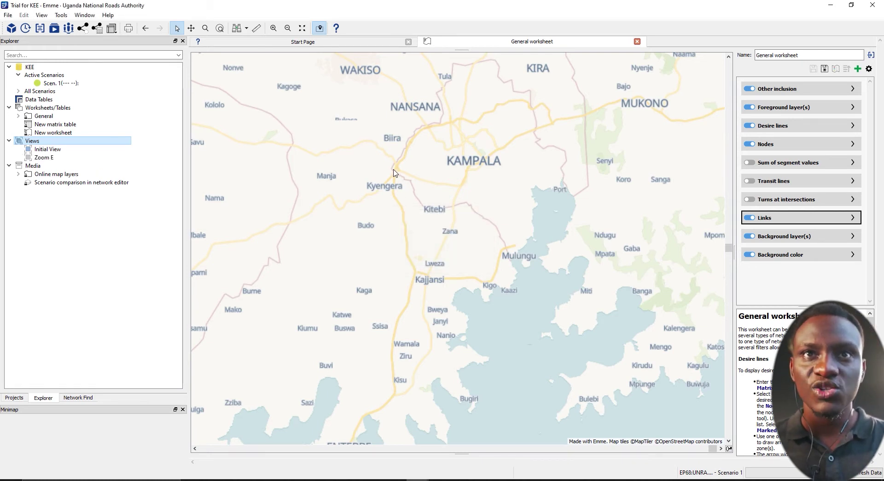
Restore the Zoom E view and zoom into the Kajjansi expressway interchange.
scroll(395, 386, up, 3)
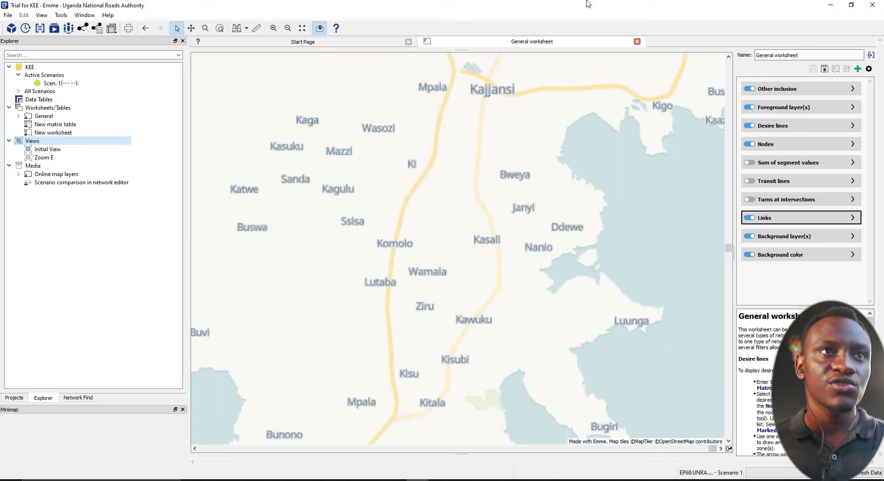
double_click(44, 157)
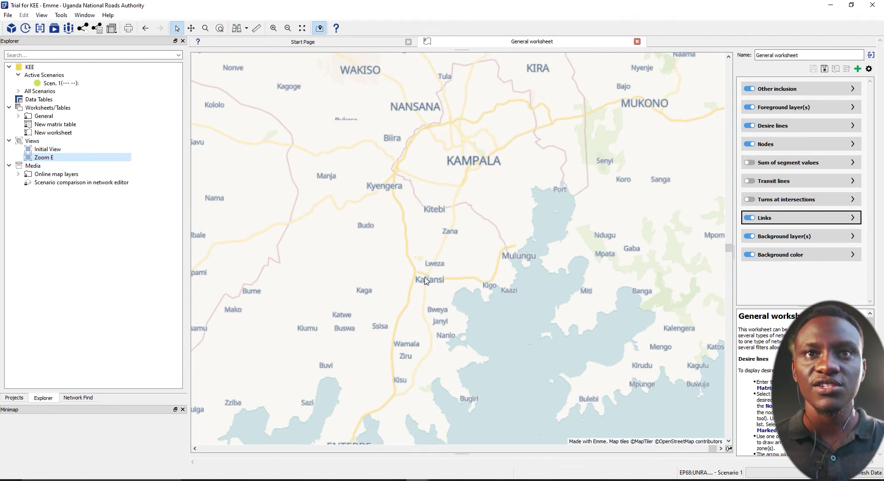
scroll(427, 281, up, 5)
scroll(359, 283, up, 2)
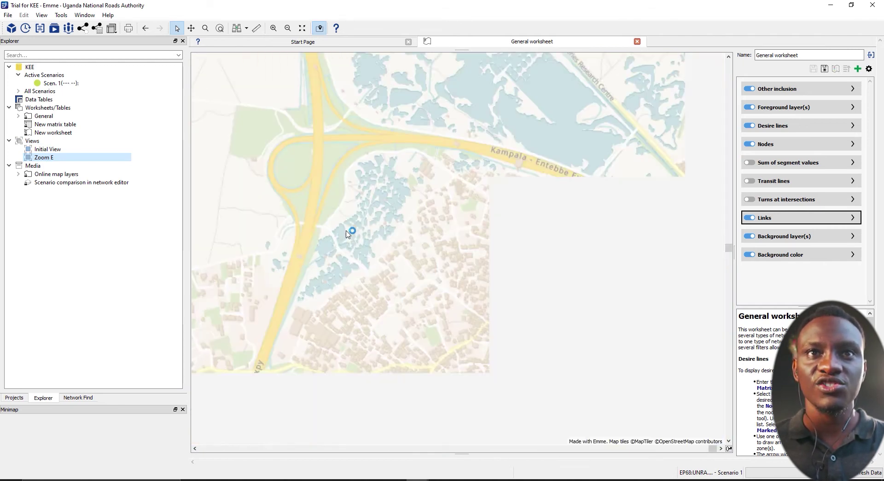
scroll(394, 262, down, 3)
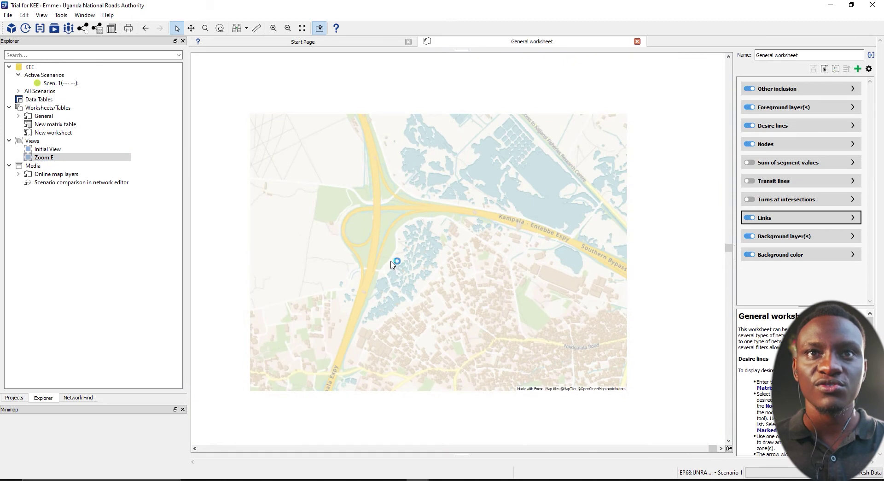
Save the interchange close-up as a new view named IC2.
right_click(29, 141)
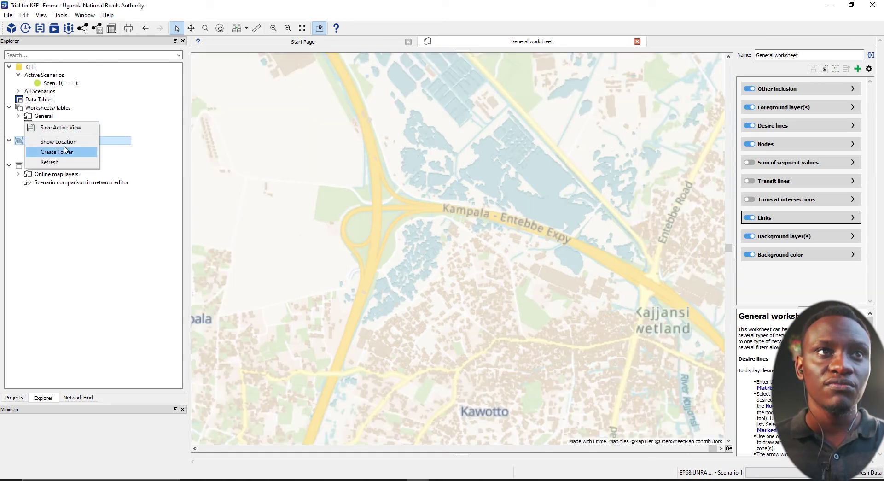
click(70, 132)
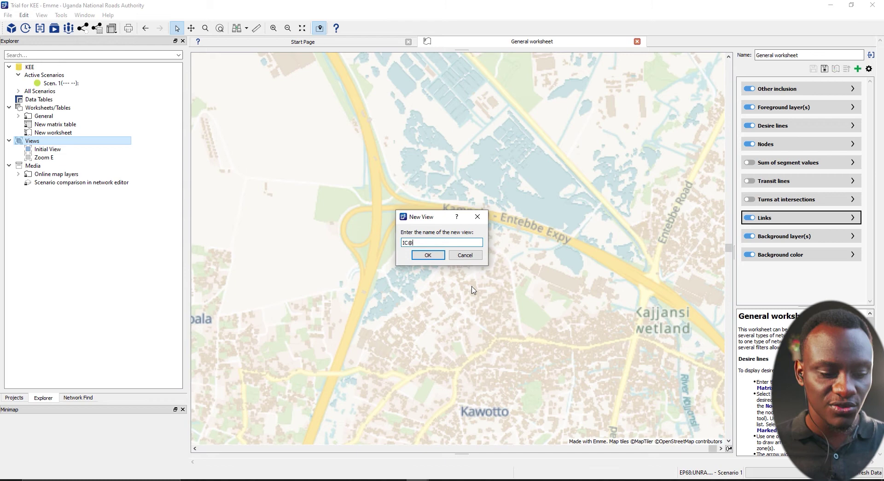
click(428, 255)
Zoom and pan to frame the Entebbe Road junction with the Entebbe–Kampala Expressway.
scroll(423, 268, down, 5)
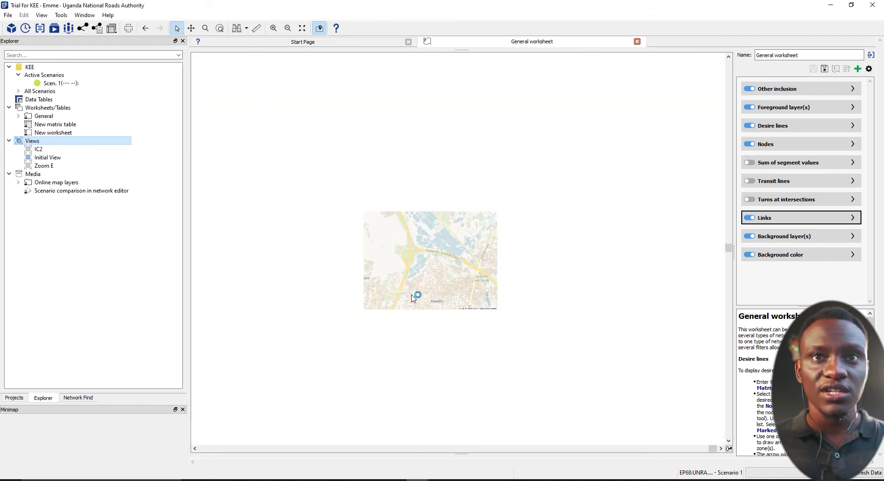
scroll(400, 328, down, 10)
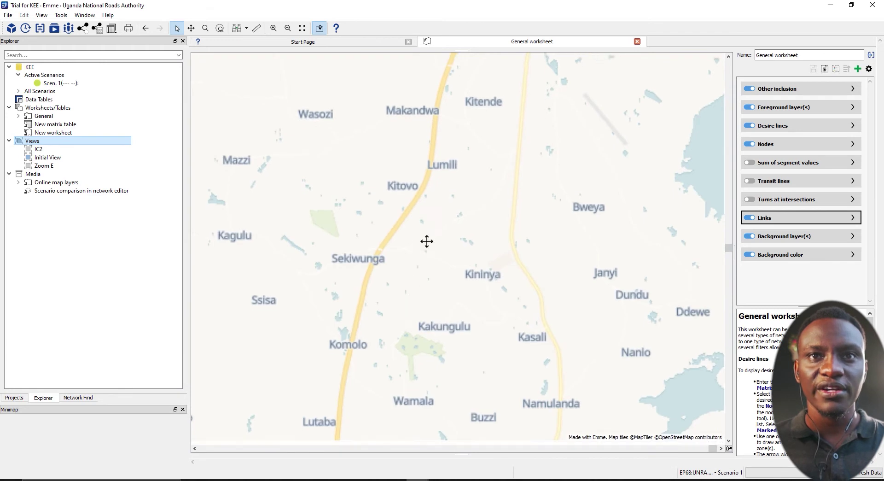
scroll(416, 268, down, 3)
scroll(389, 173, up, 5)
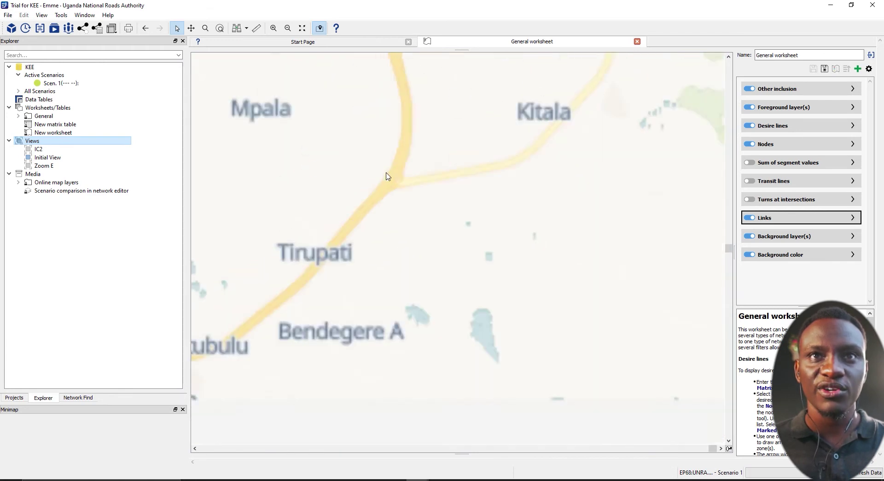
drag(471, 158, 465, 232)
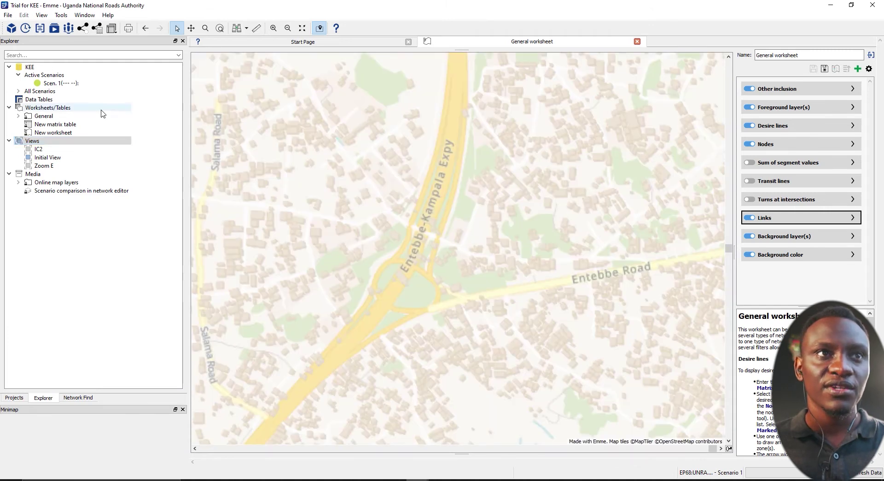
Save the junction close-up as a new view named 'ic3'.
right_click(33, 142)
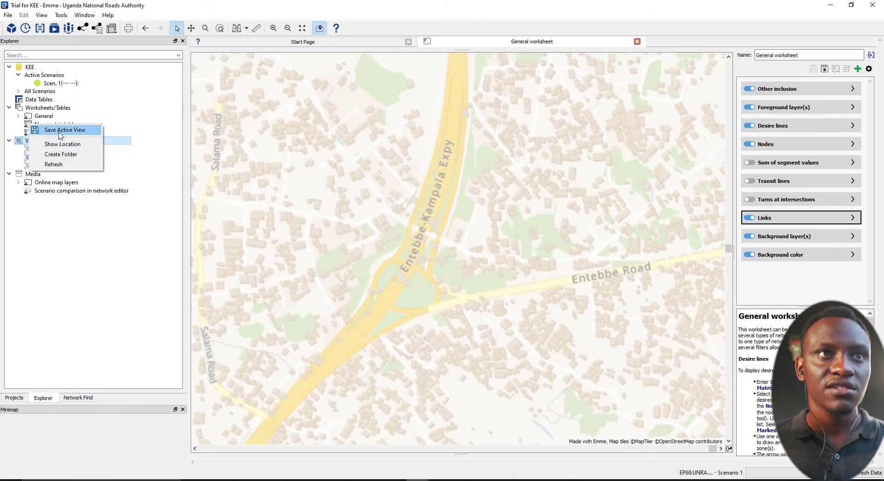
click(46, 128)
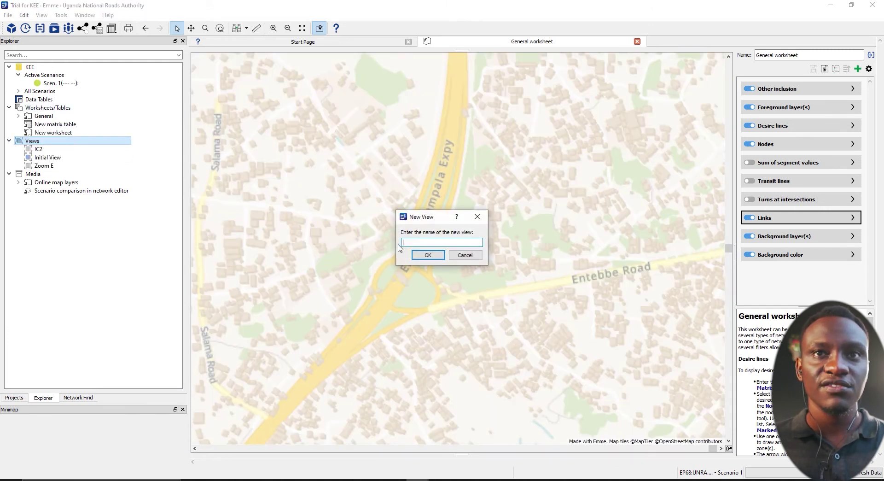
text(ic3)
click(427, 255)
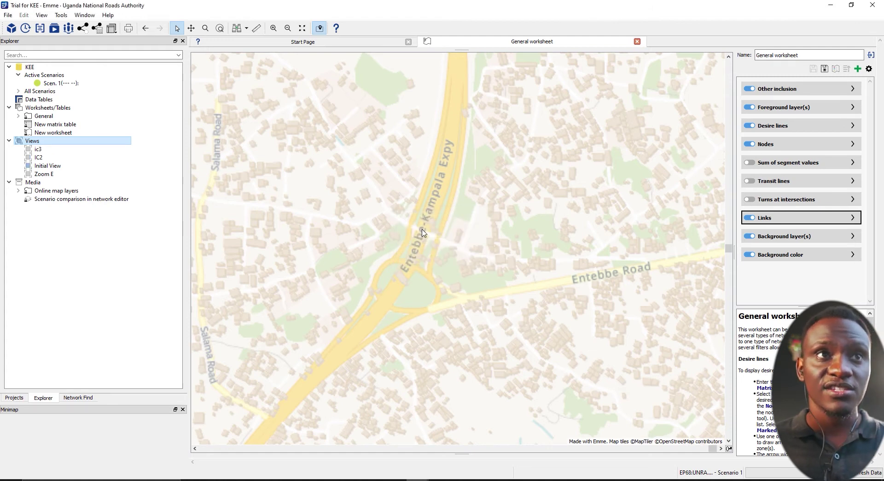
scroll(424, 233, down, 1)
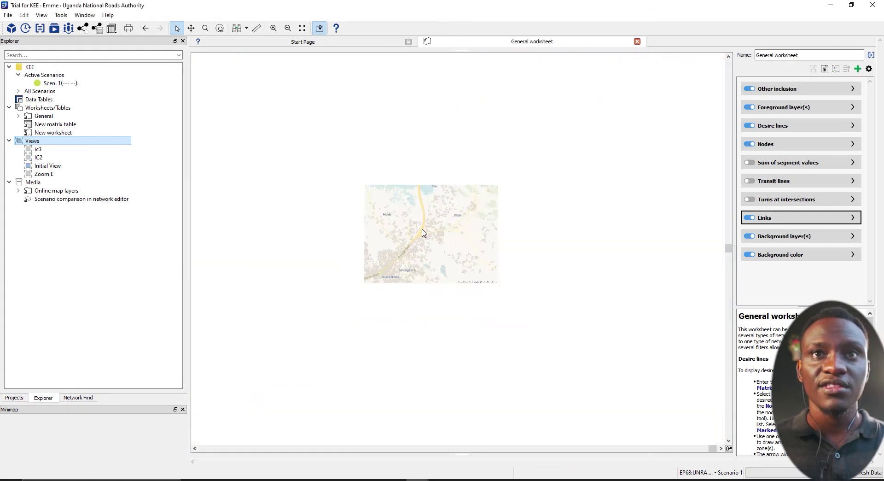
Return to the Zoom E view and pan in on Busega and the Northern Bypass.
double_click(43, 175)
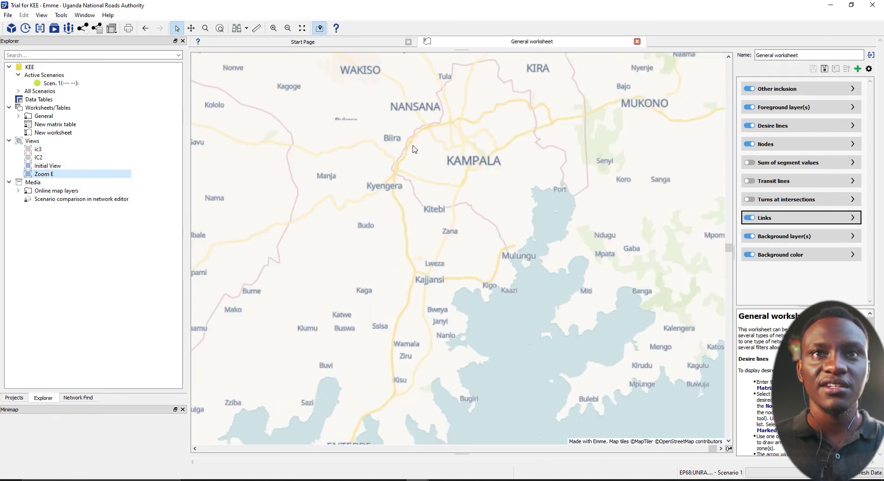
scroll(414, 148, up, 5)
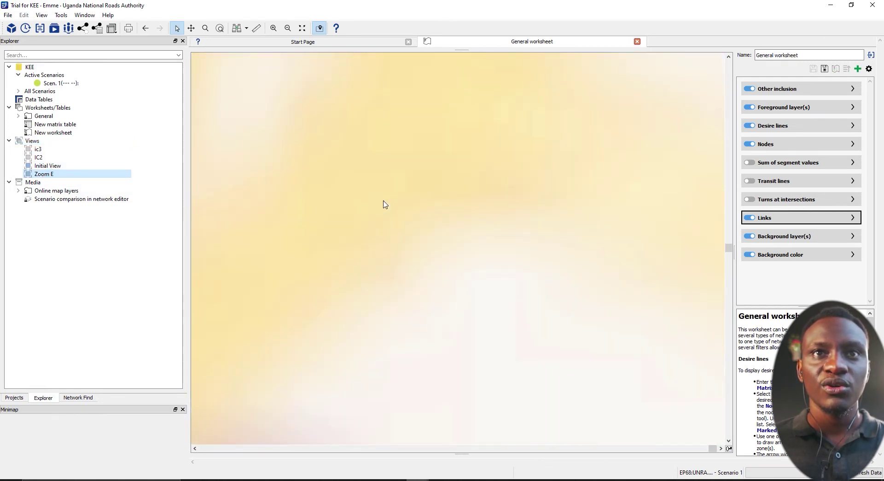
scroll(385, 204, down, 5)
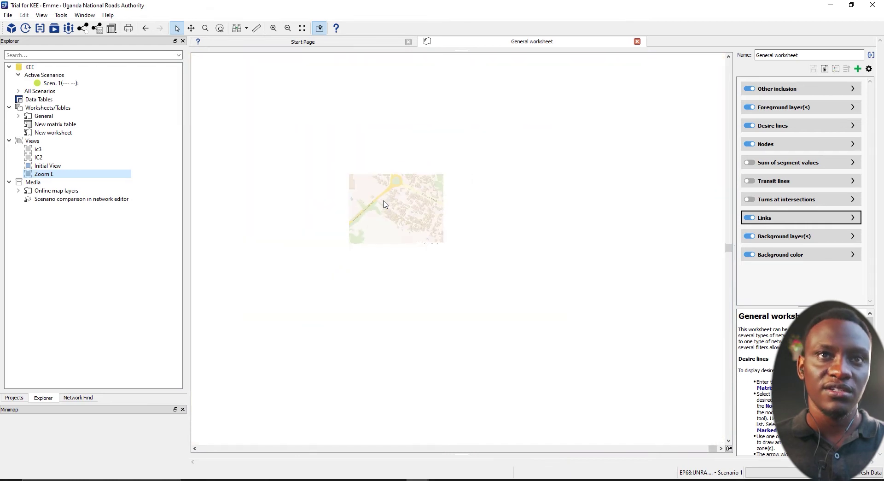
drag(369, 195, 389, 323)
scroll(391, 338, up, 3)
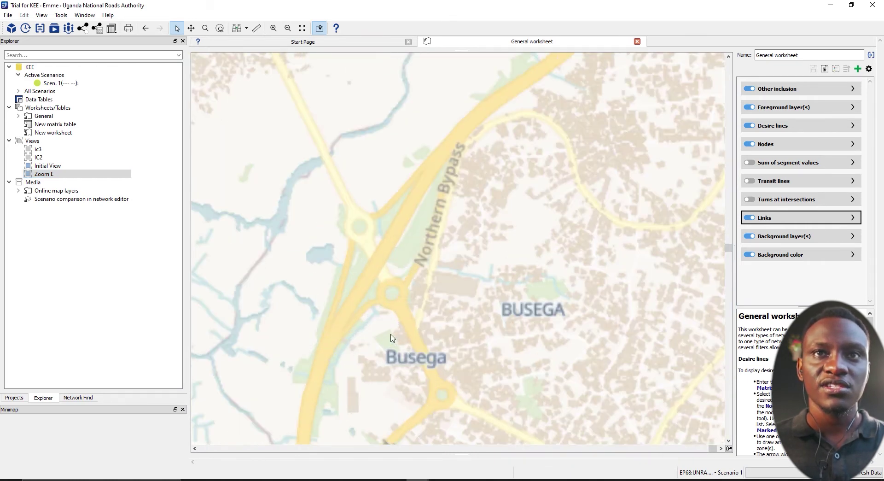
Save the Busega close-up as view IC1, then switch the map to IC1 and IC2.
right_click(32, 140)
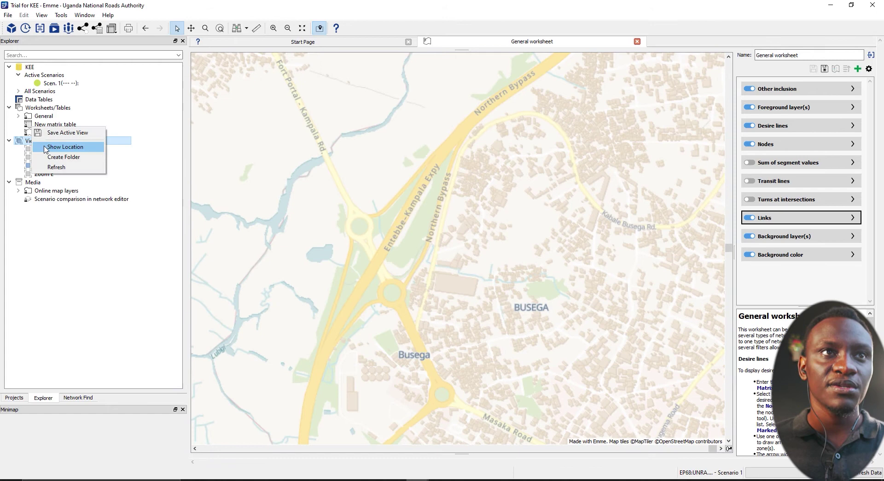
click(65, 133)
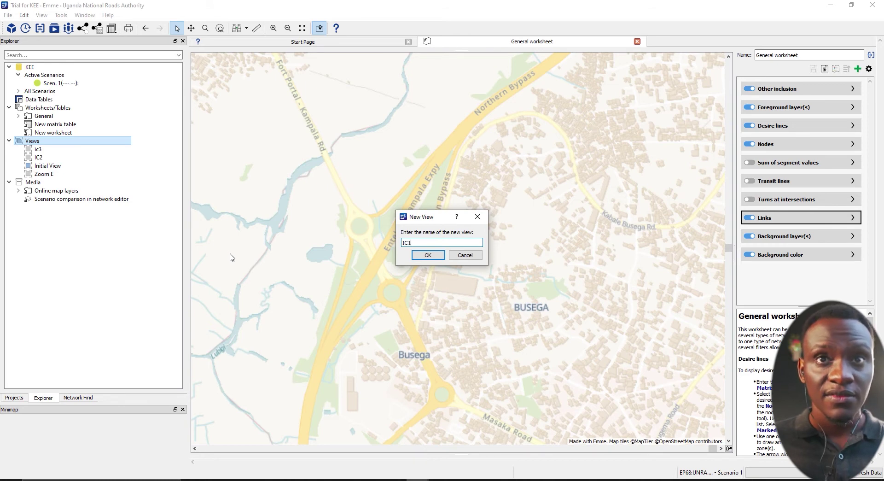
click(427, 256)
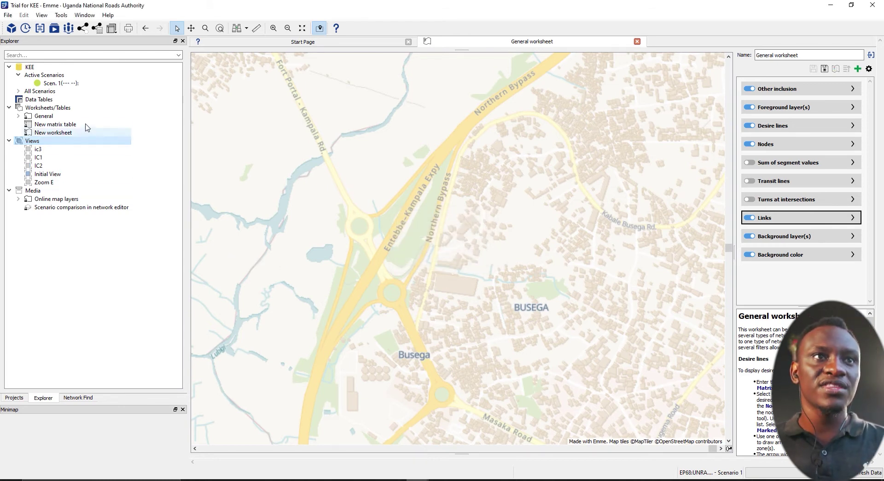
click(39, 158)
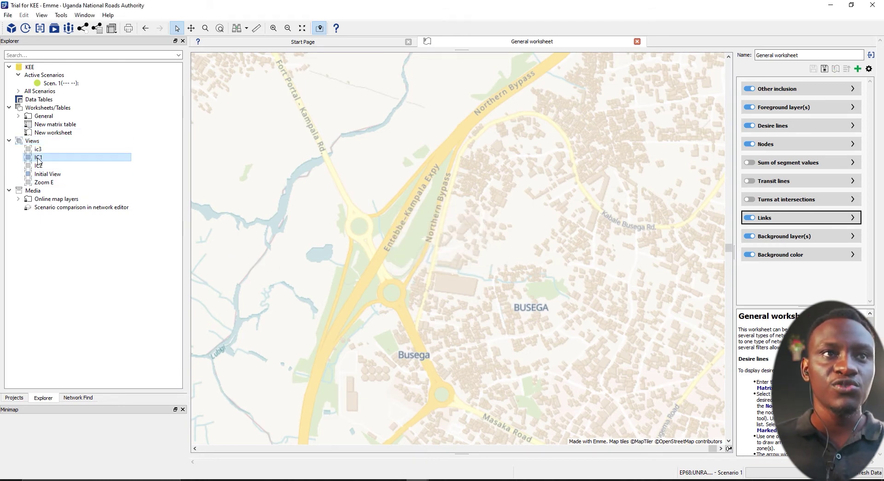
click(41, 167)
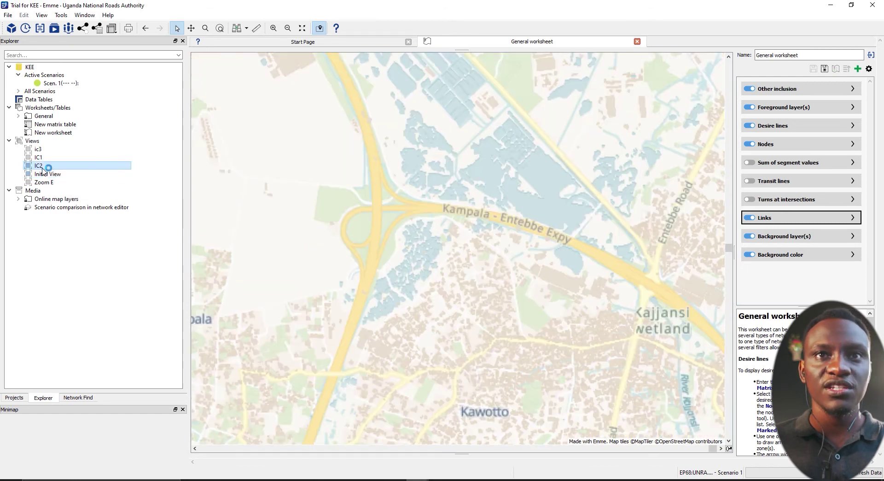
Add the Topographic.eml web basemap from Online map layers and turn background layers off.
click(17, 199)
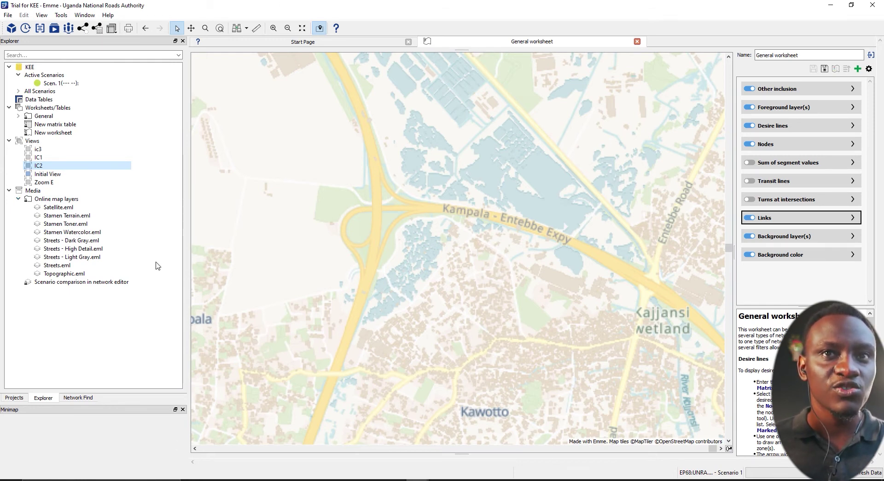
double_click(74, 275)
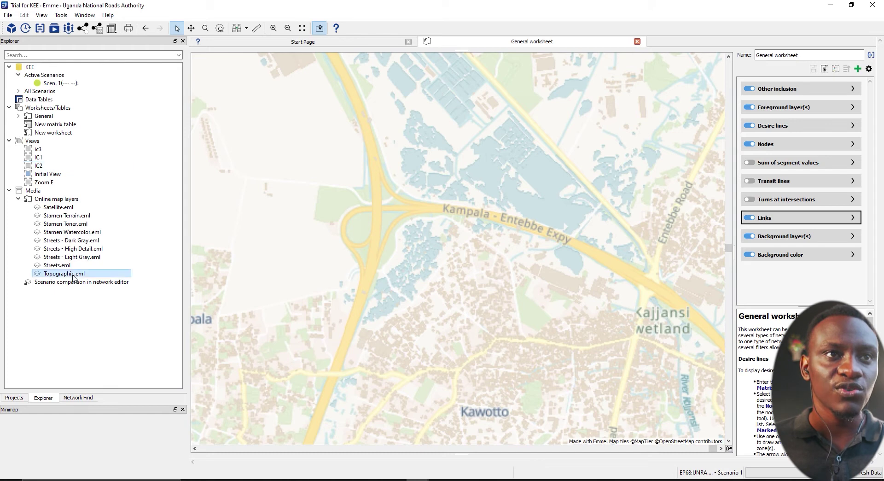
click(749, 236)
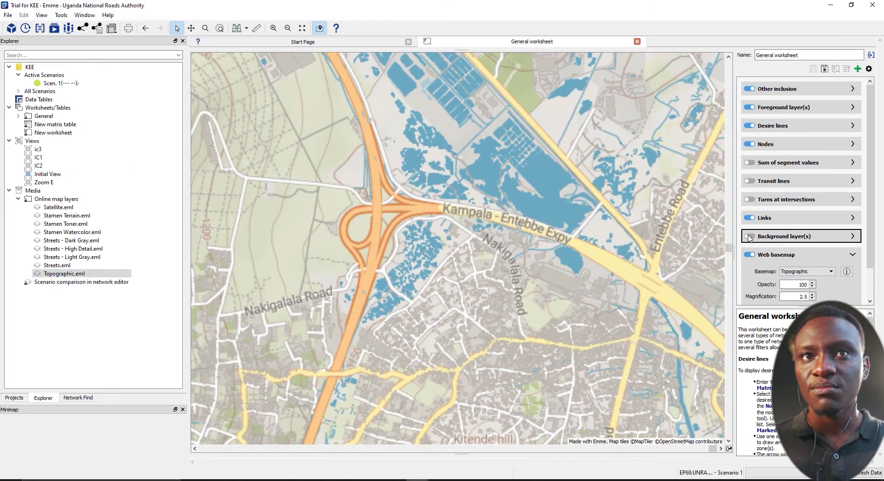
click(749, 237)
click(749, 236)
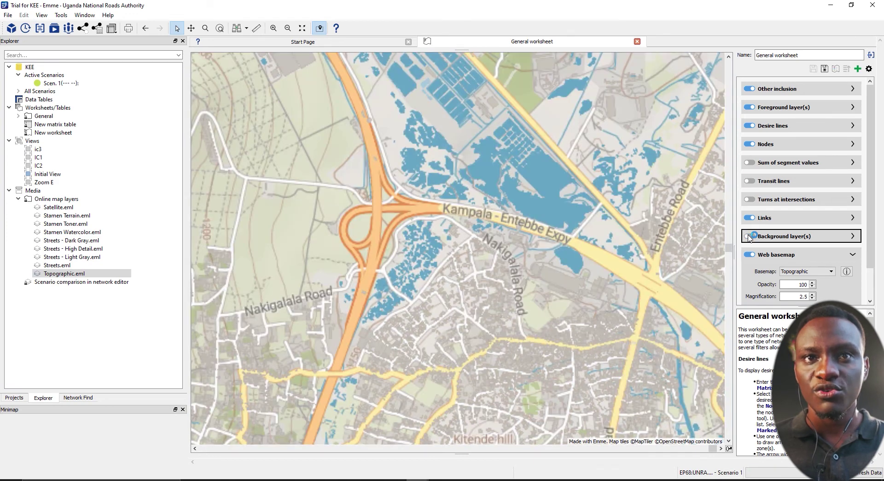
Toggle the topographic basemap off and on, then add Satellite.eml as a second basemap layer.
click(749, 255)
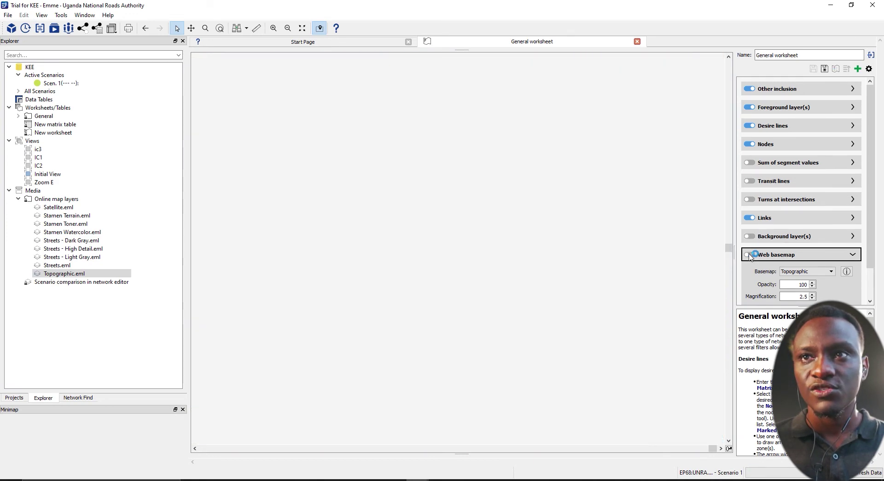
click(749, 254)
click(750, 254)
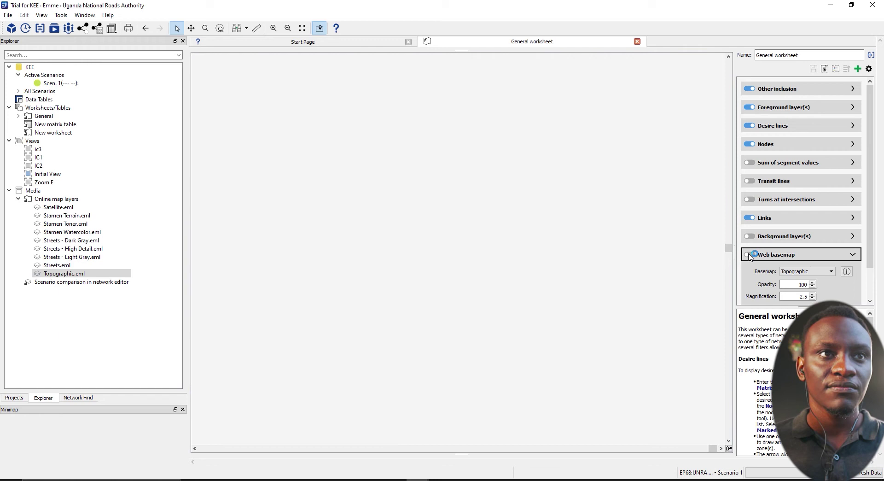
click(750, 254)
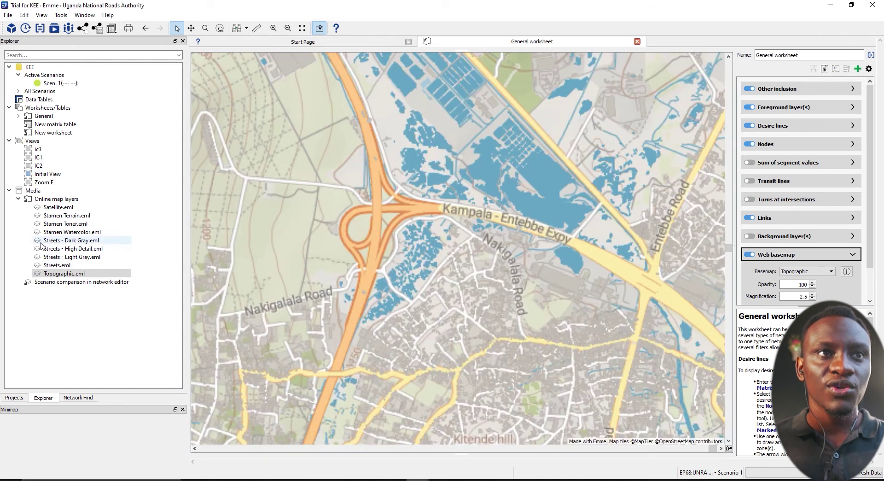
drag(59, 207, 422, 266)
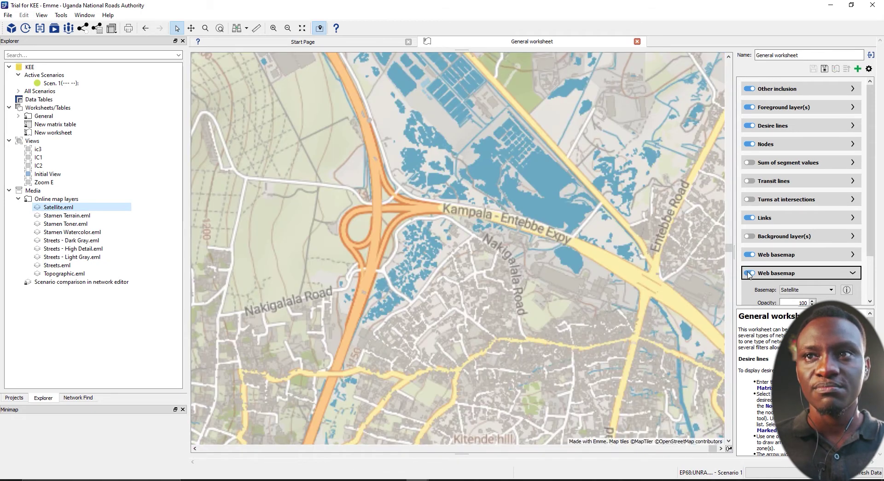
Toggle the topographic and satellite basemap layers to compare street and satellite imagery.
click(751, 259)
click(750, 259)
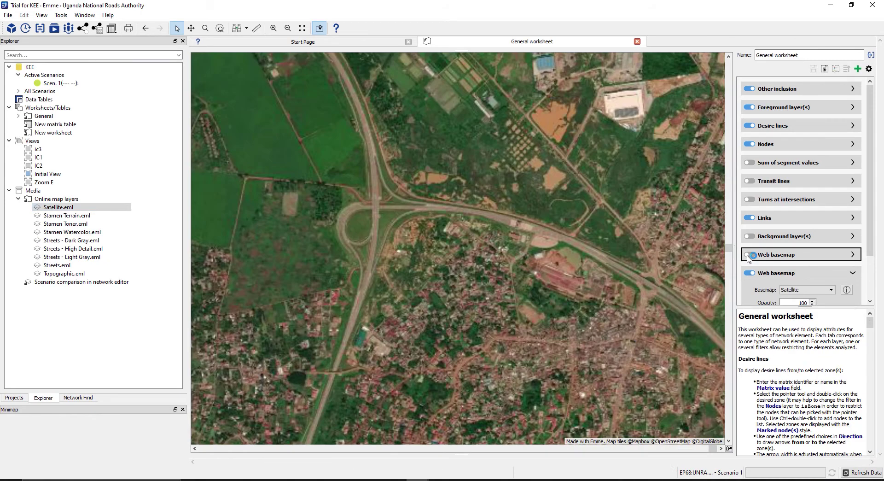
click(754, 273)
click(753, 258)
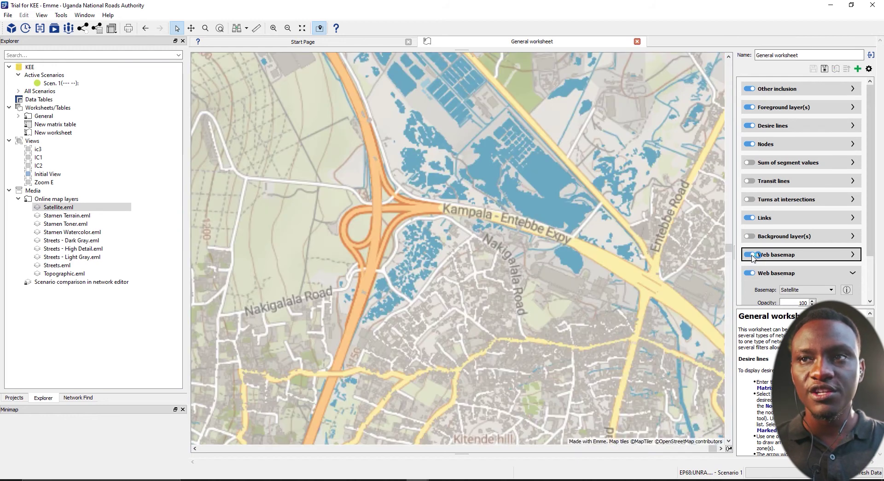
click(752, 255)
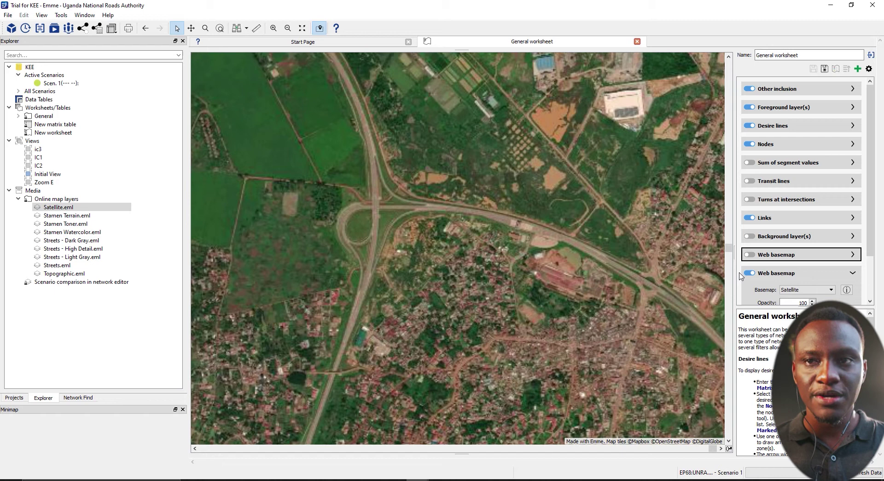
click(747, 273)
click(749, 273)
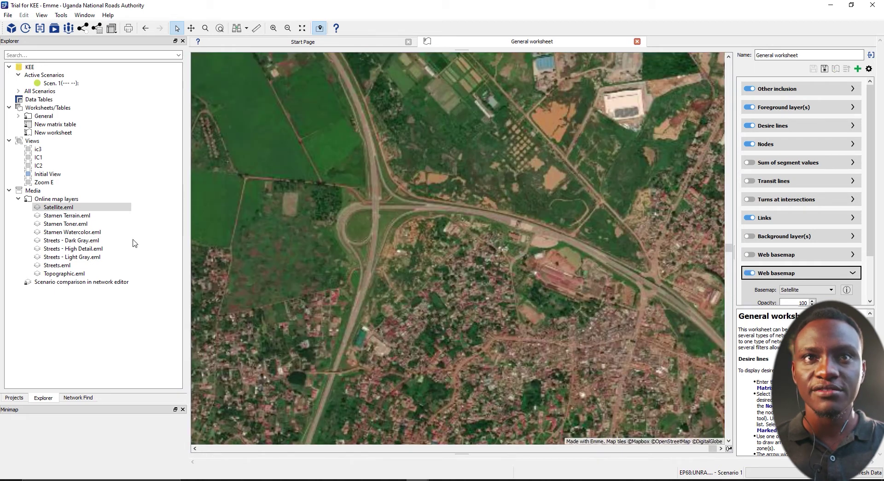
Jump to the IC1 and Zoom E views, then switch the satellite basemap off.
click(38, 158)
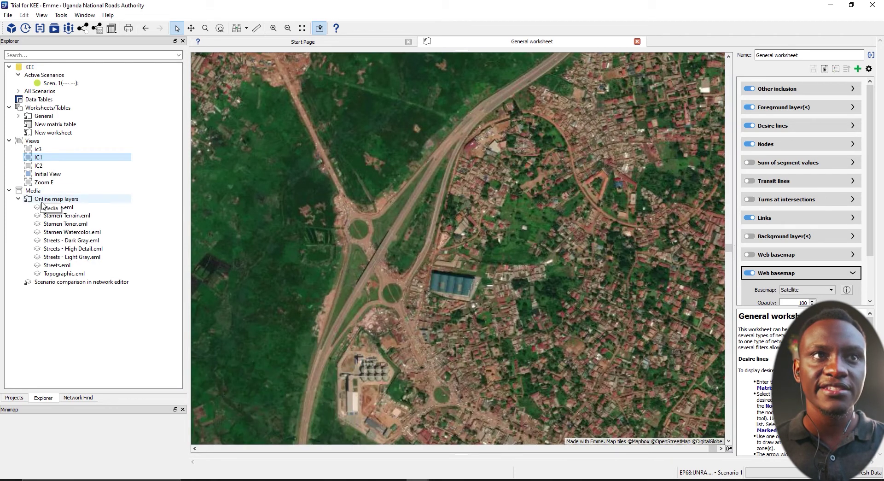
click(44, 183)
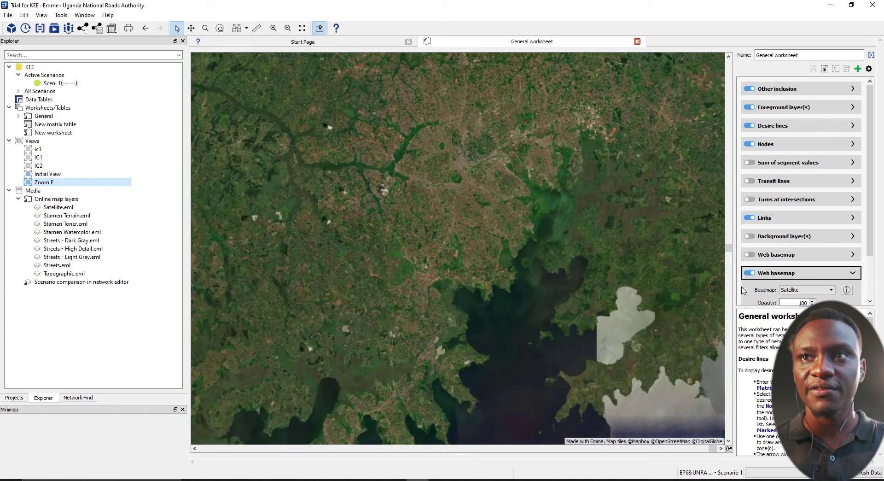
click(749, 273)
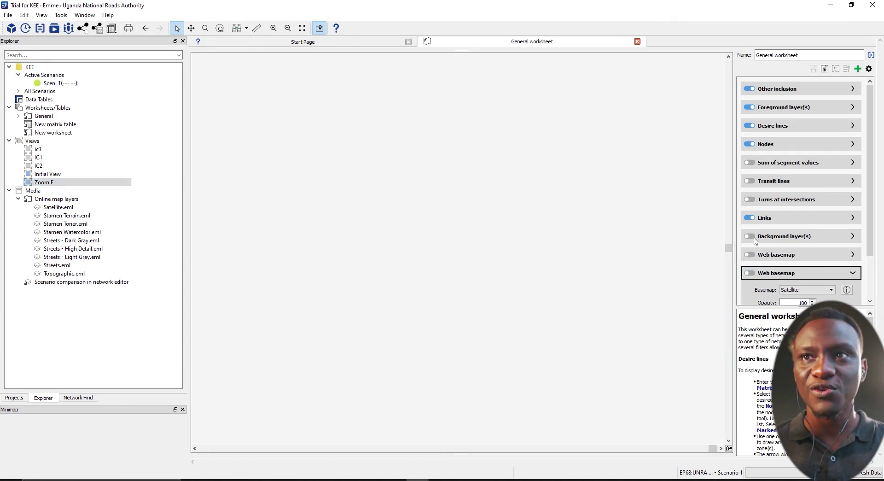
Turn the topographic basemap back on and jump to the IC2 view.
click(755, 256)
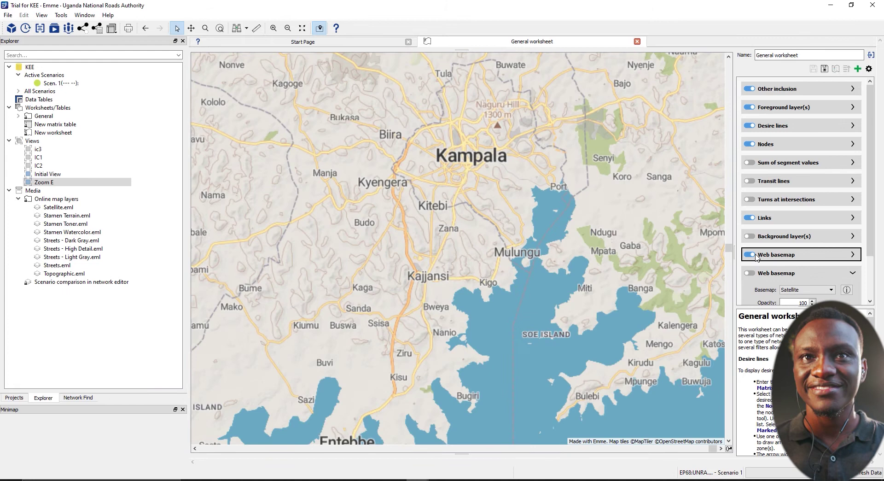
double_click(38, 165)
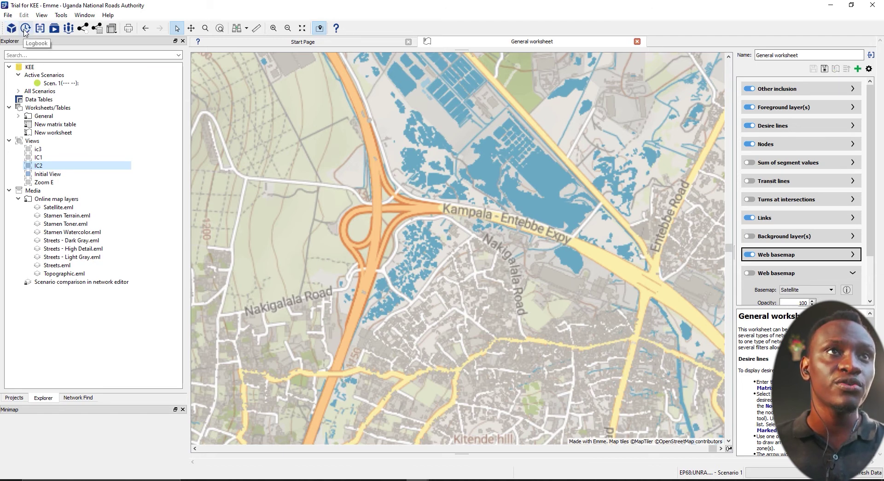
click(26, 29)
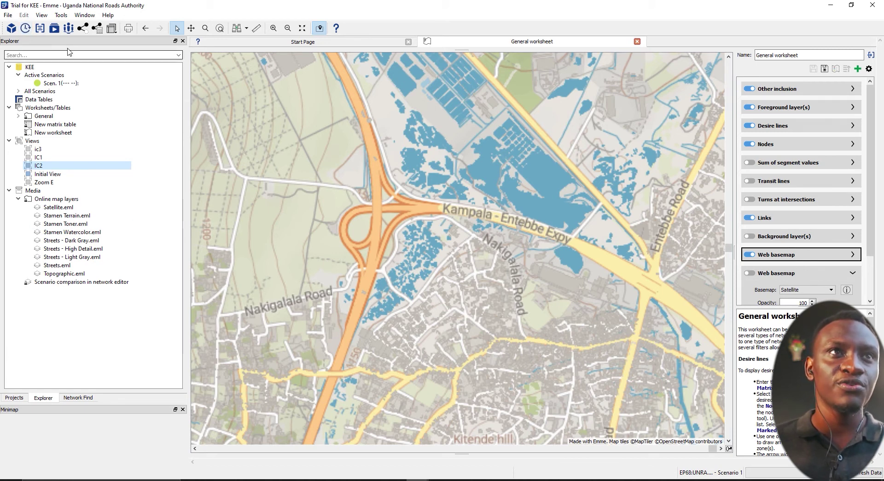
click(53, 30)
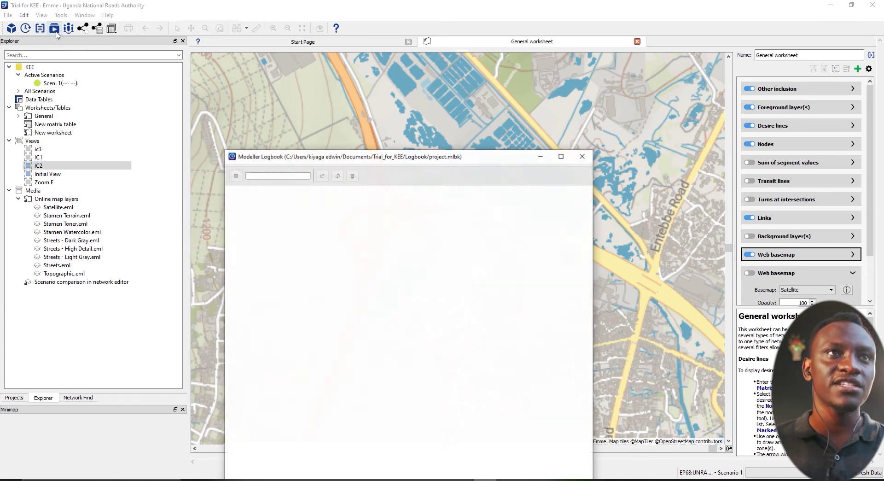
click(582, 156)
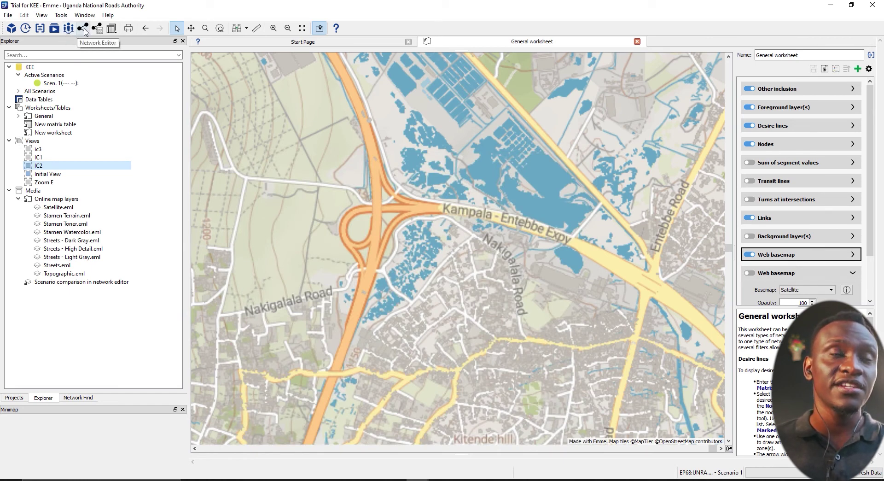
Open the Network Editor for Scenario 1, then view the General worksheet and Start Page tabs.
click(84, 29)
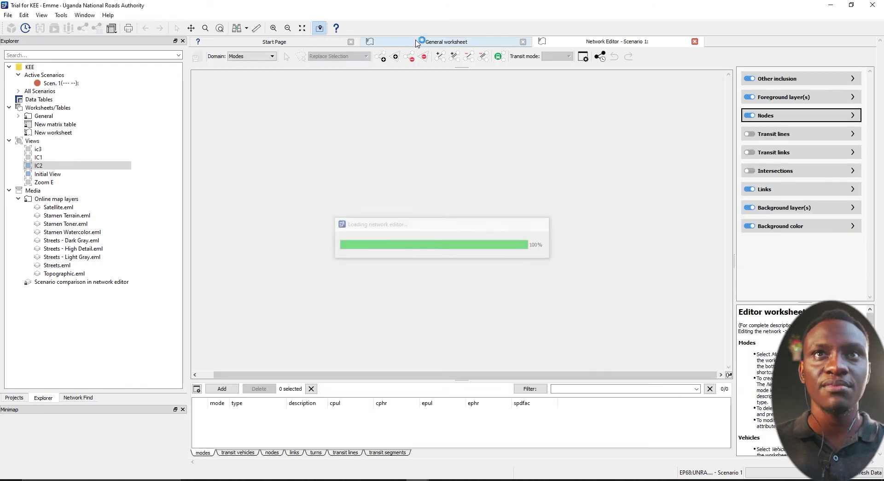
click(428, 42)
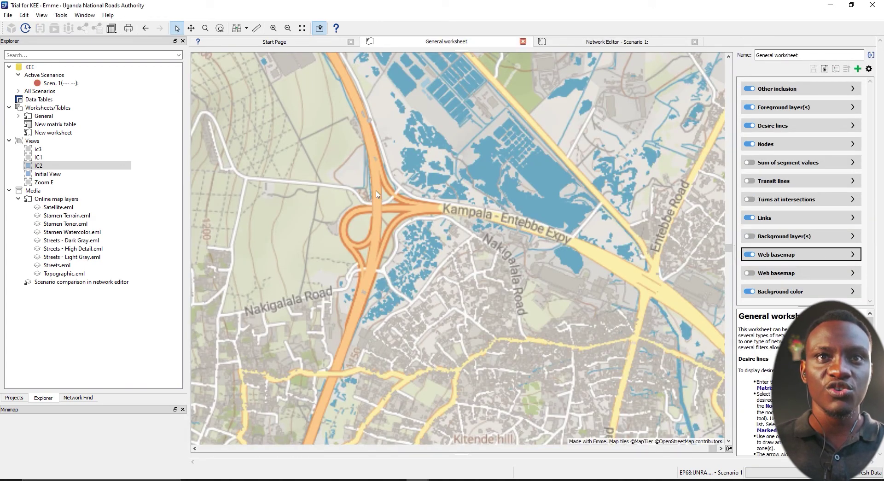
click(274, 42)
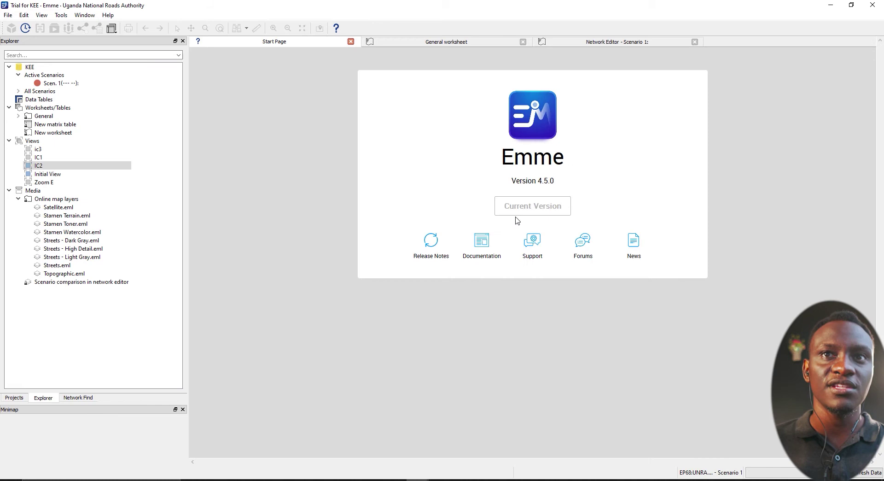
Bring the Scenario 1 Network Editor to the front and zoom the map into the Kajjansi–Mpala area.
click(637, 49)
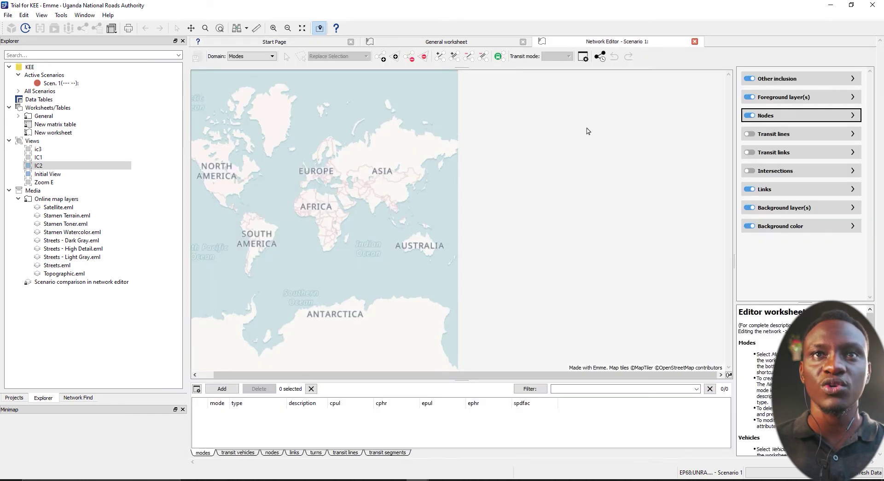
scroll(341, 233, up, 4)
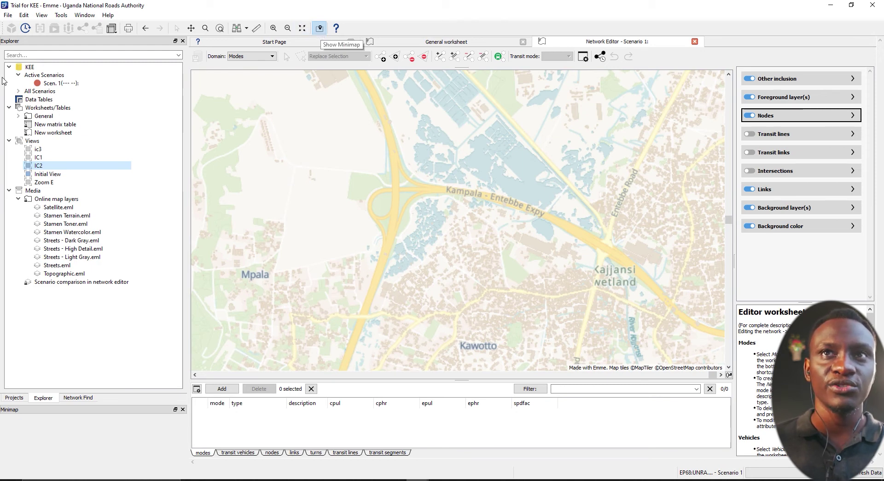
scroll(580, 263, down, 1)
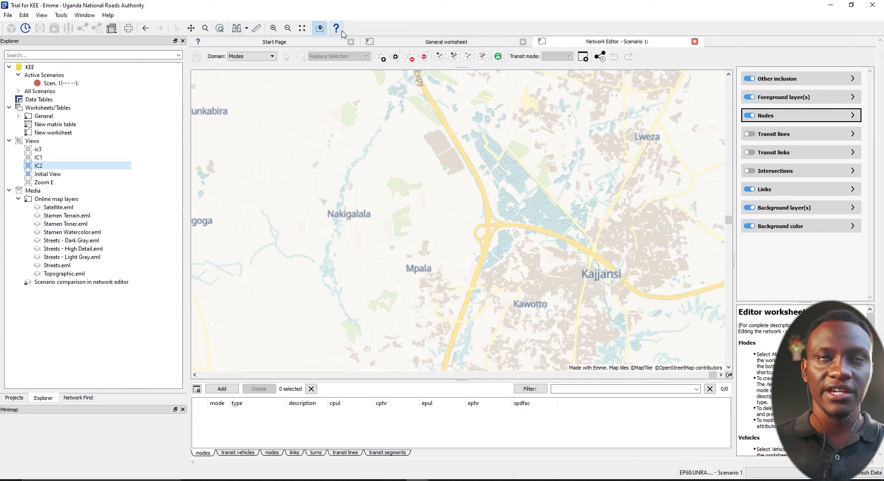
Keep the Modes domain, toggle background layers off and on, hide Links, and toggle Nodes off and on.
click(244, 57)
click(244, 58)
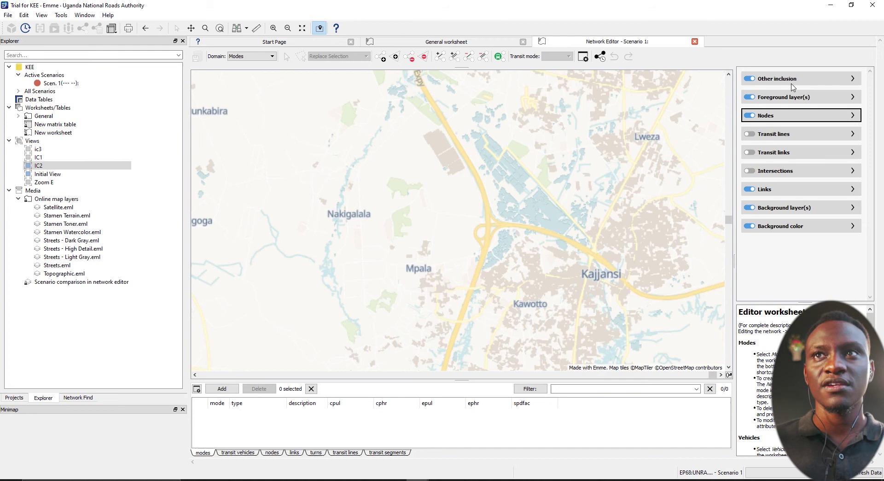
click(747, 226)
click(750, 208)
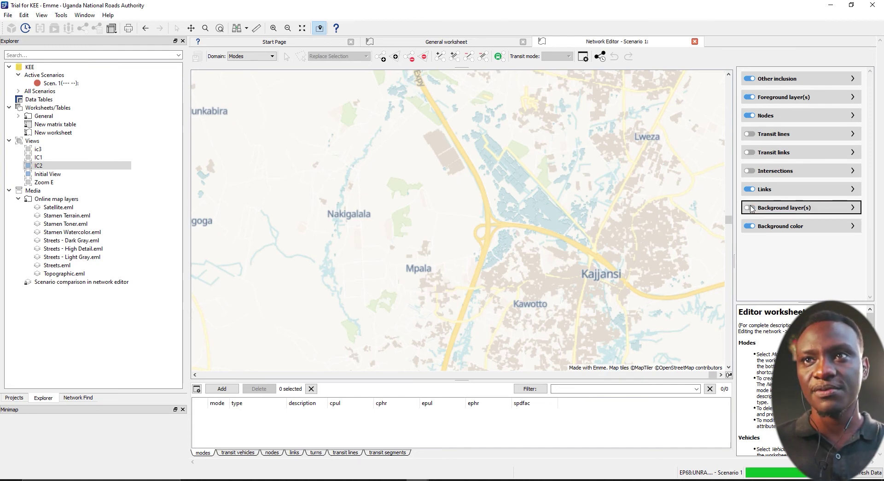
click(750, 208)
click(747, 189)
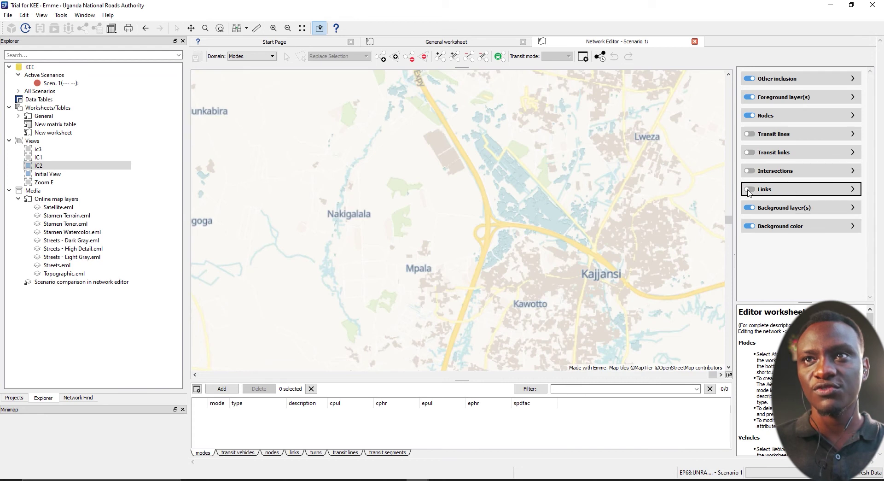
click(749, 115)
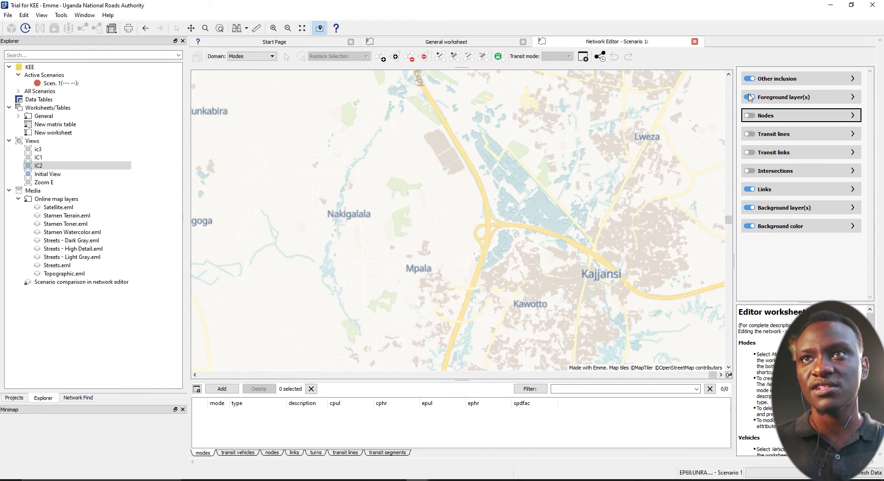
click(750, 115)
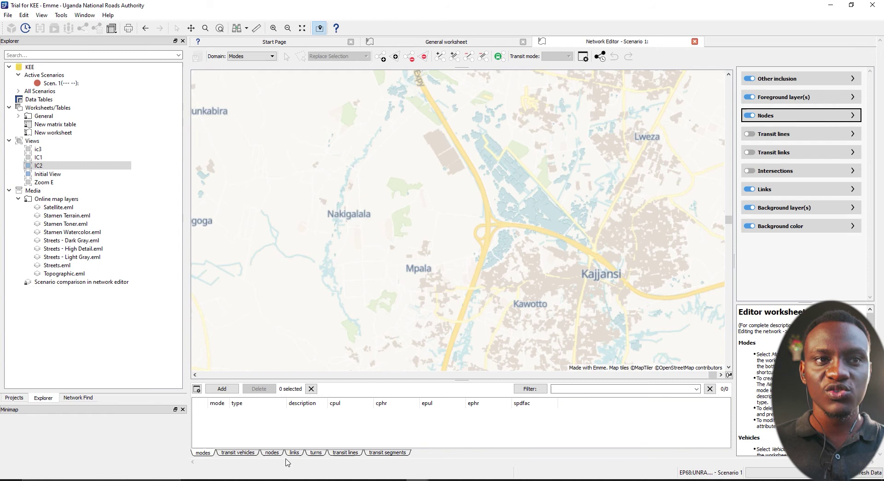
Browse the transit vehicles, nodes, links, turns, transit lines and transit segments tables, then return to Modes.
click(227, 454)
click(275, 453)
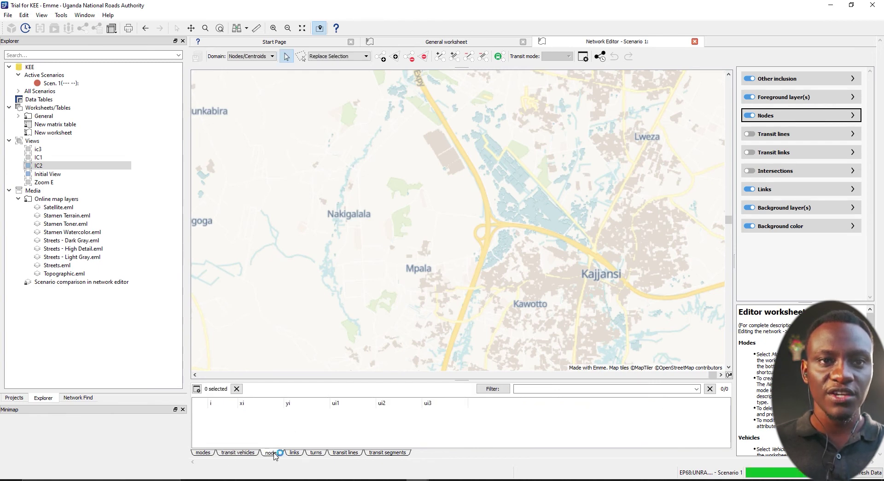
click(294, 453)
click(315, 453)
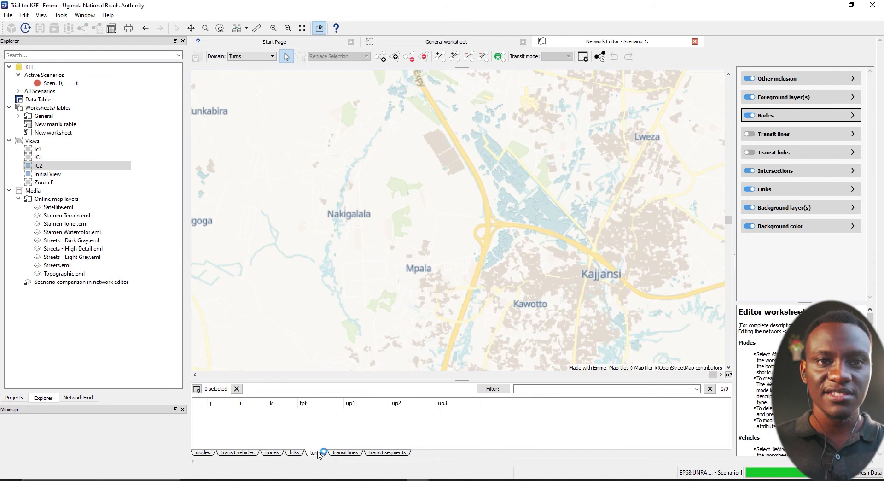
click(340, 453)
click(373, 453)
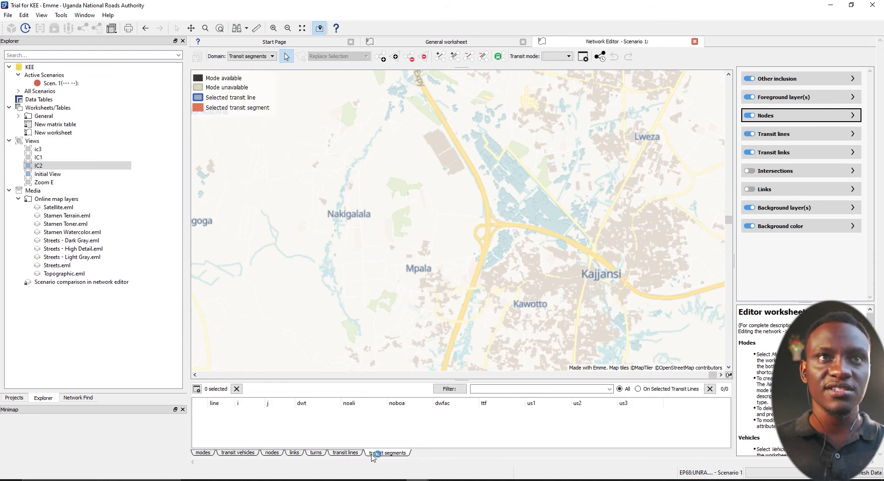
click(345, 453)
click(200, 453)
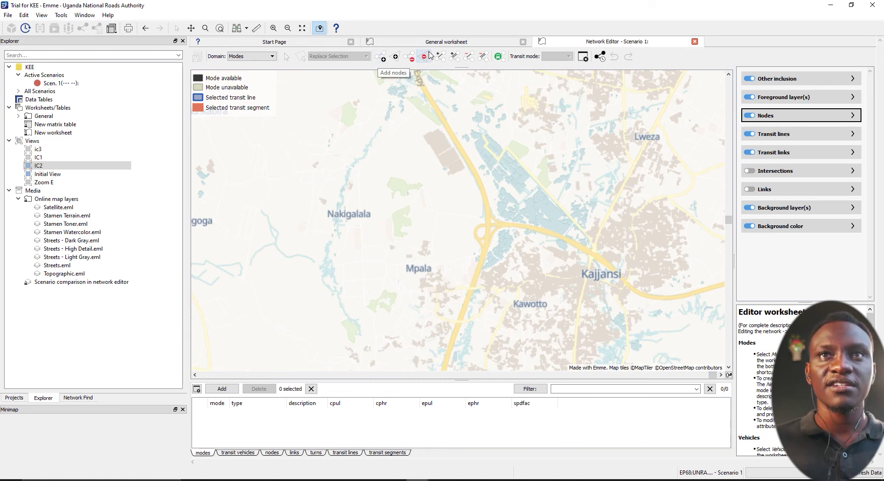
Browse the Edit, View, Tools and Window menus, ending on the Help menu's resource list.
click(22, 16)
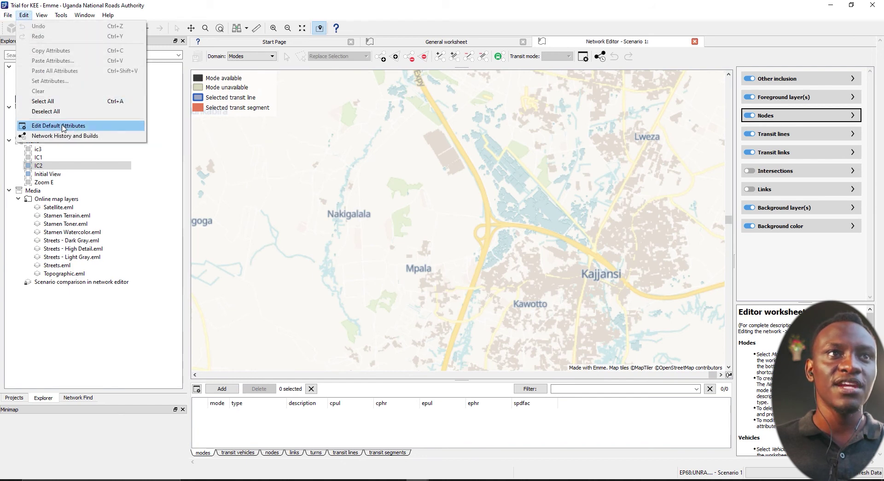
mouse_move(41, 8)
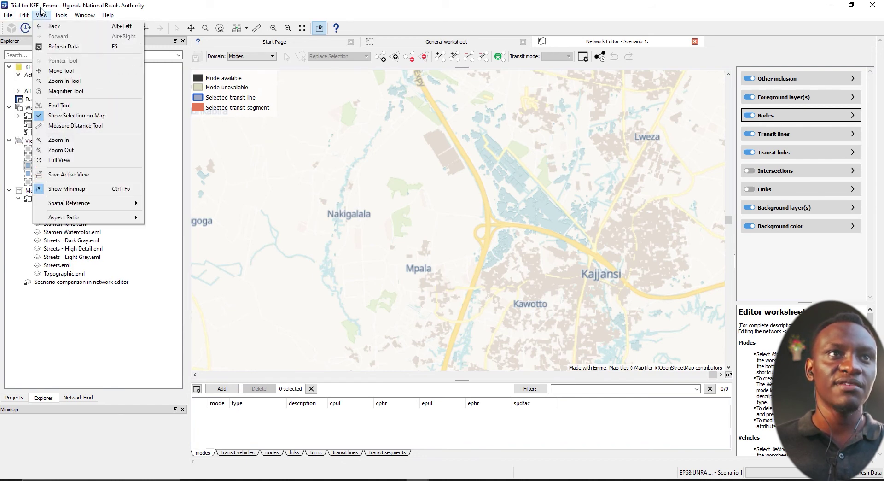
mouse_move(86, 219)
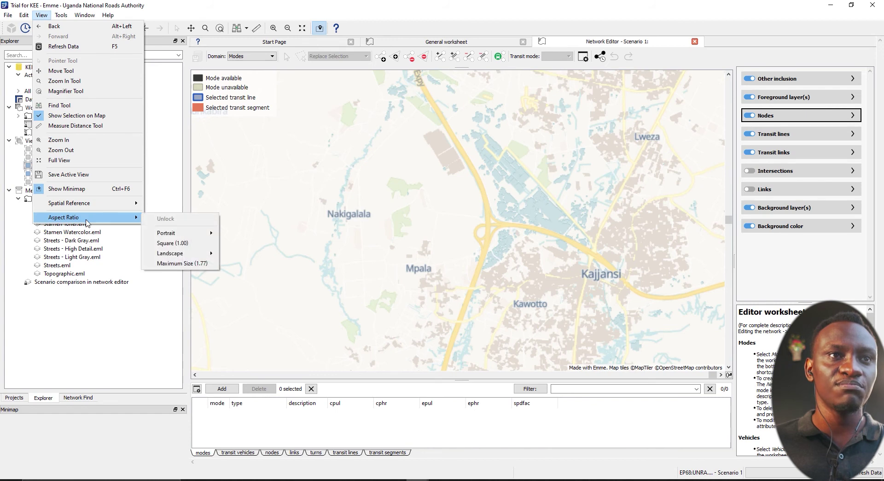
mouse_move(111, 204)
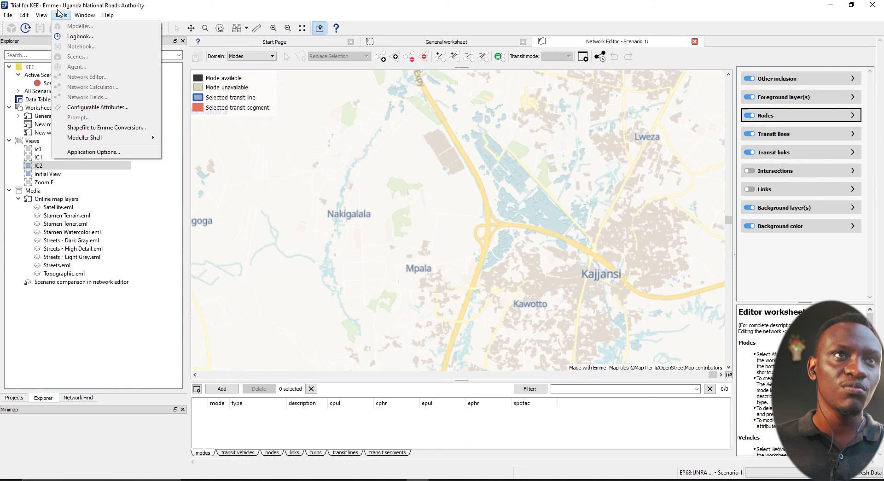
mouse_move(102, 138)
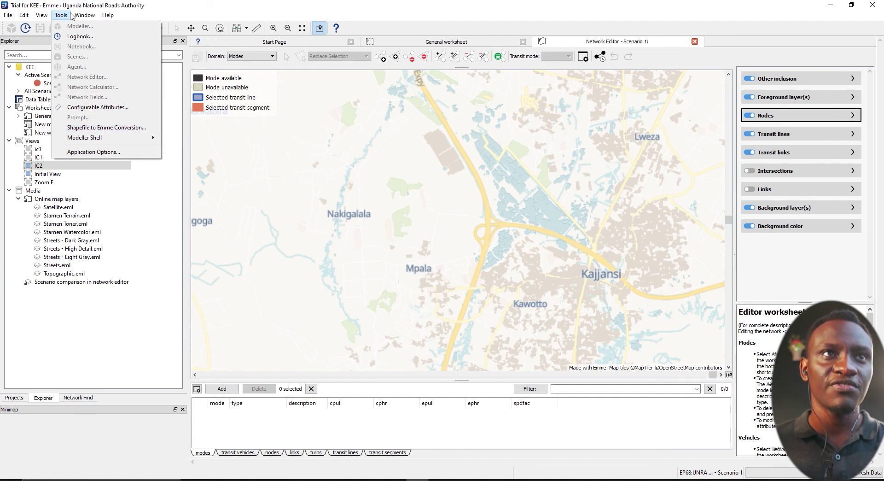
mouse_move(83, 15)
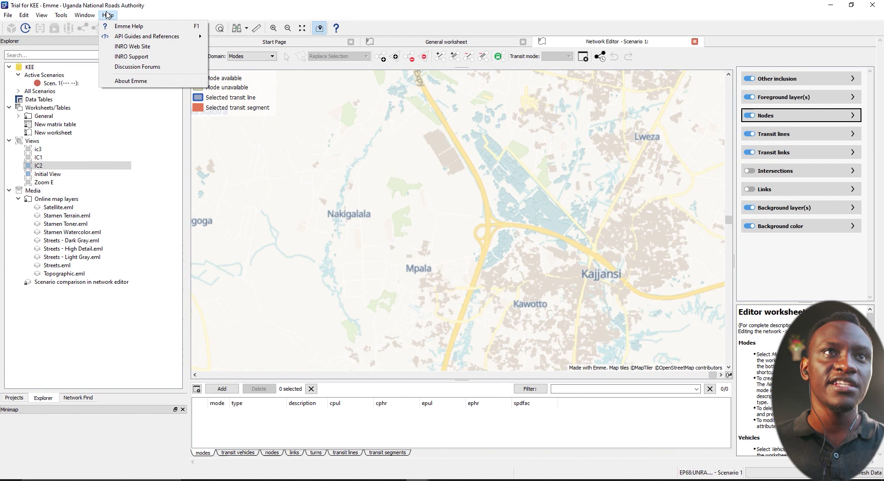
click(128, 26)
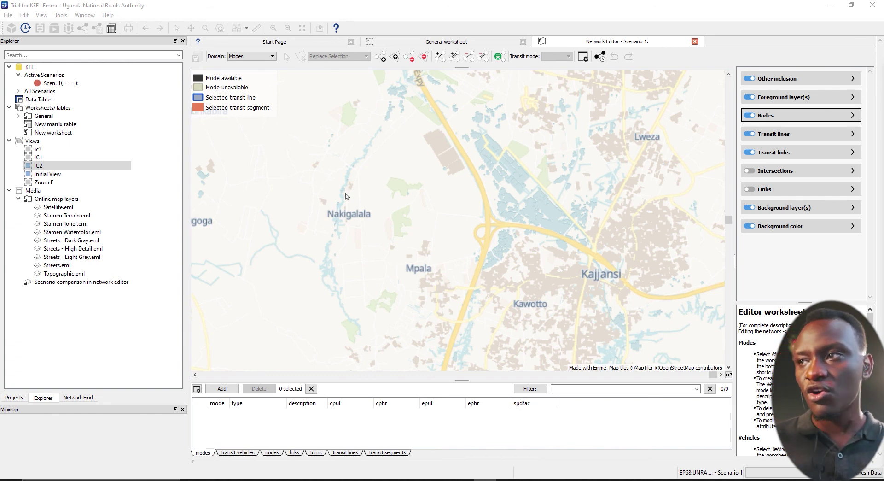
drag(883, 4, 470, 28)
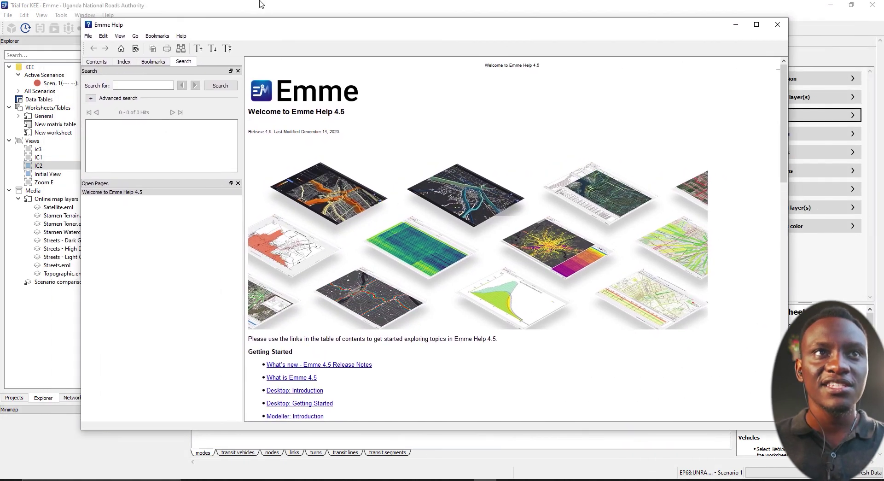
click(95, 61)
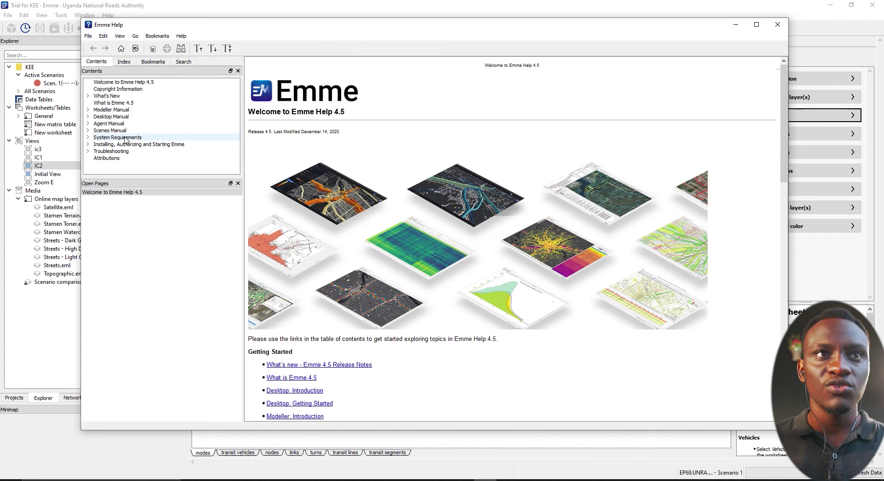
click(103, 118)
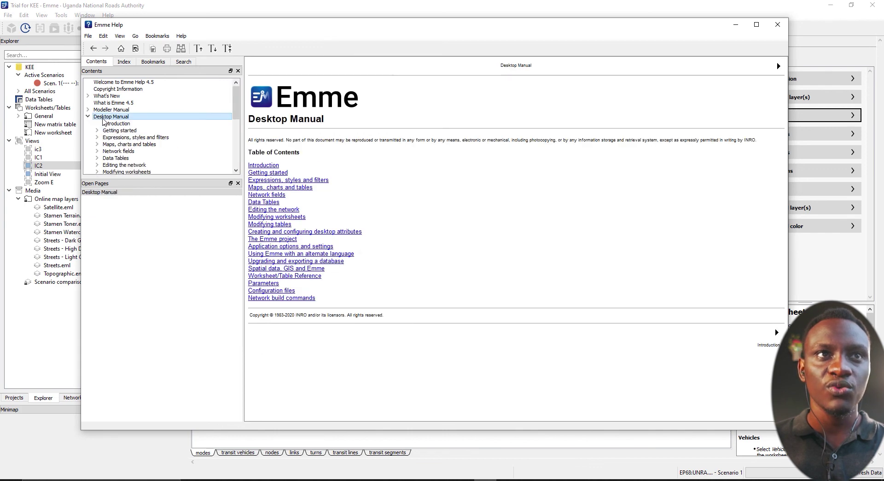
scroll(121, 161, down, 2)
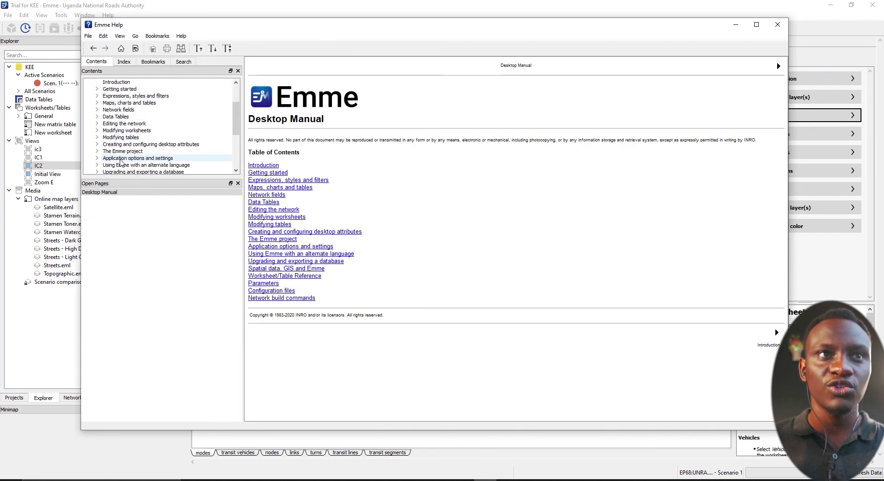
click(124, 123)
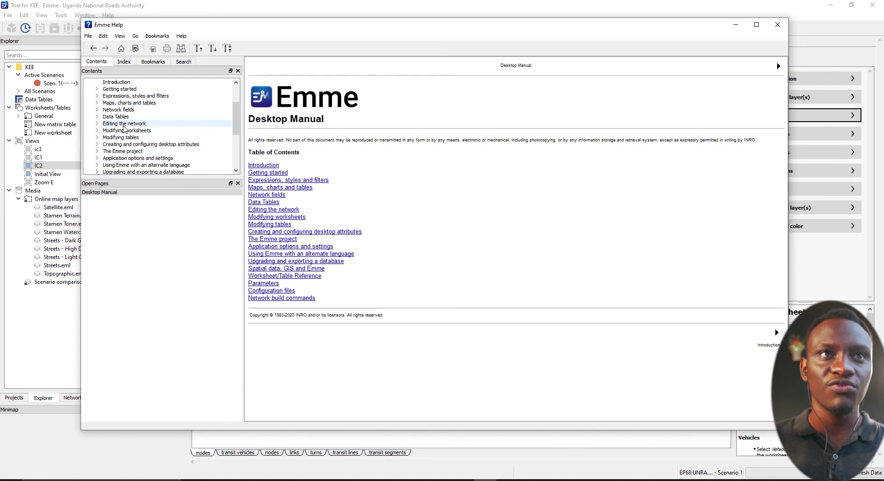
click(128, 131)
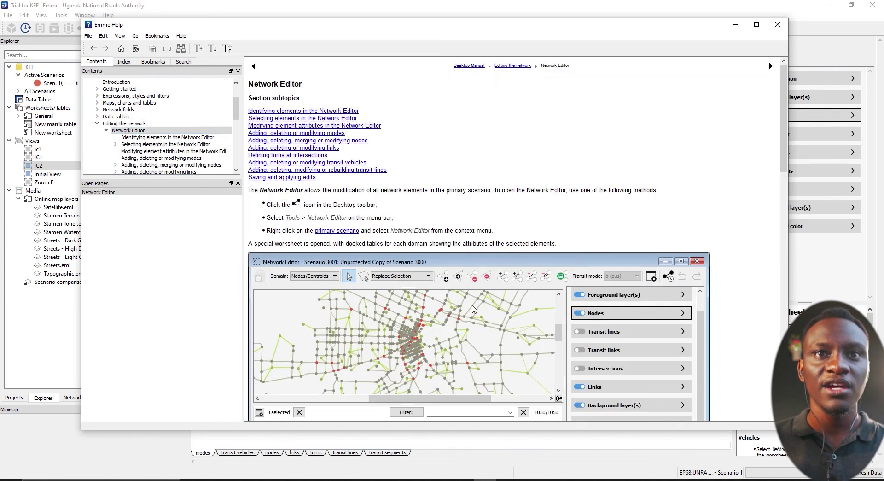
scroll(355, 266, down, 3)
scroll(355, 265, down, 15)
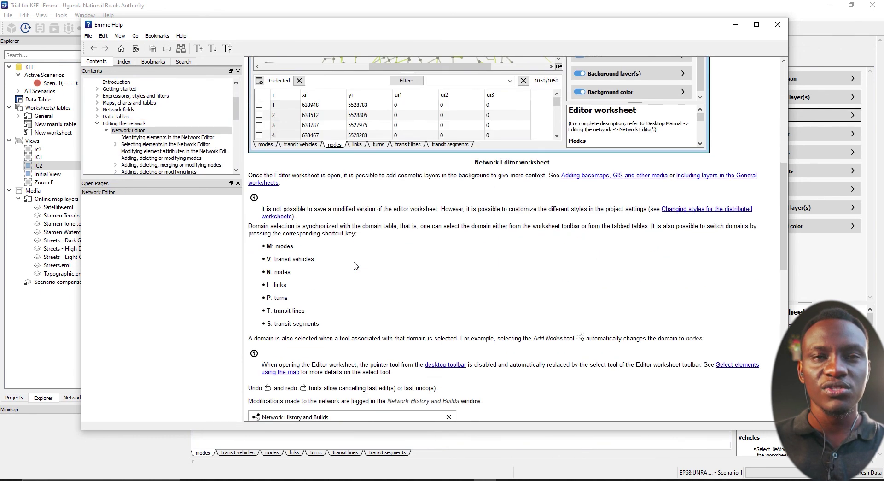
scroll(352, 289, up, 18)
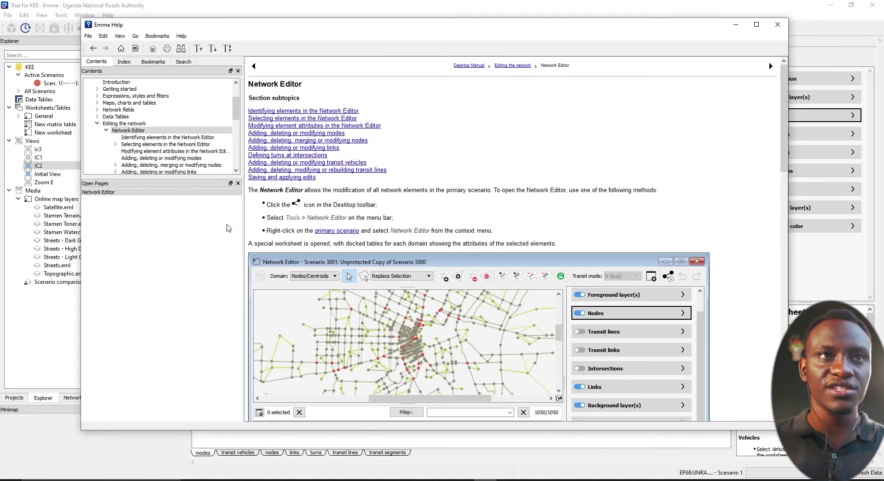
click(96, 124)
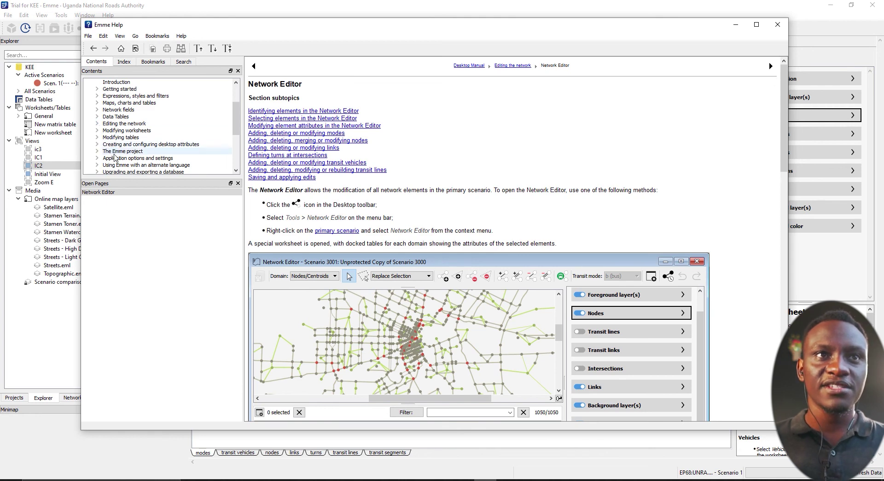
scroll(115, 157, down, 4)
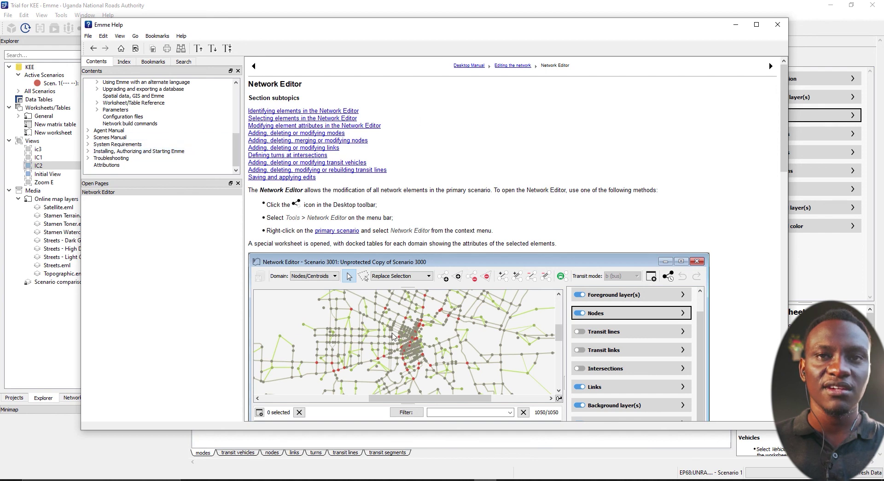
click(777, 26)
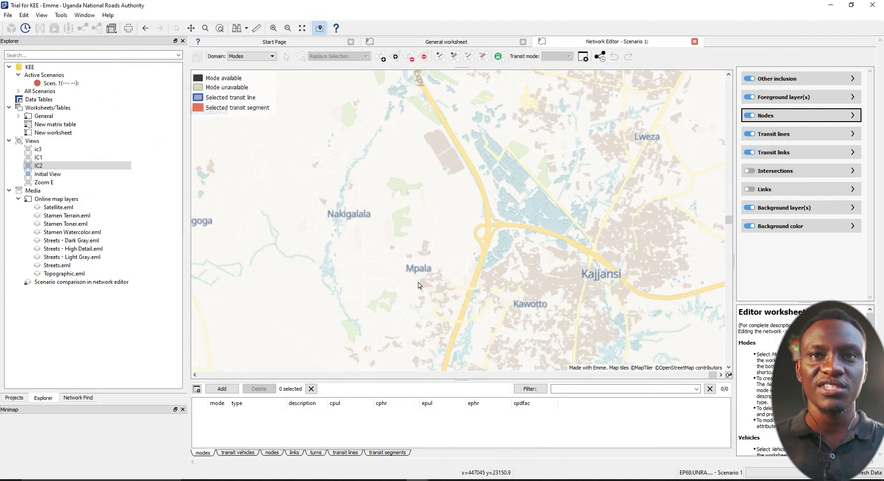